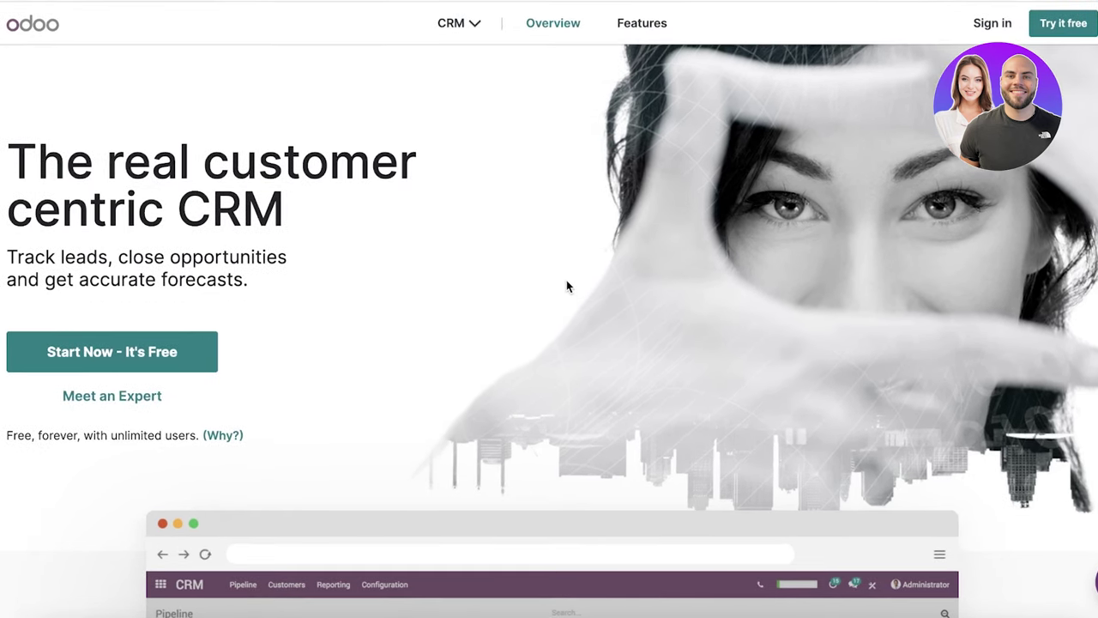
Look through the Odoo CRM overview page, from the product features to the customer case studies.
scroll(566, 286, down, 5)
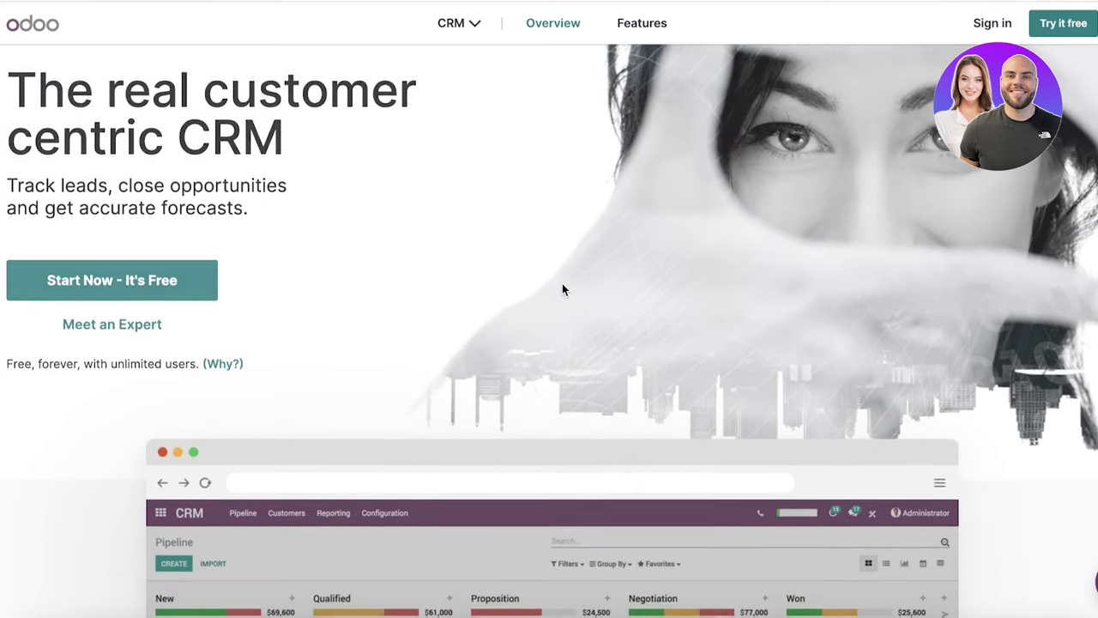
scroll(562, 289, up, 3)
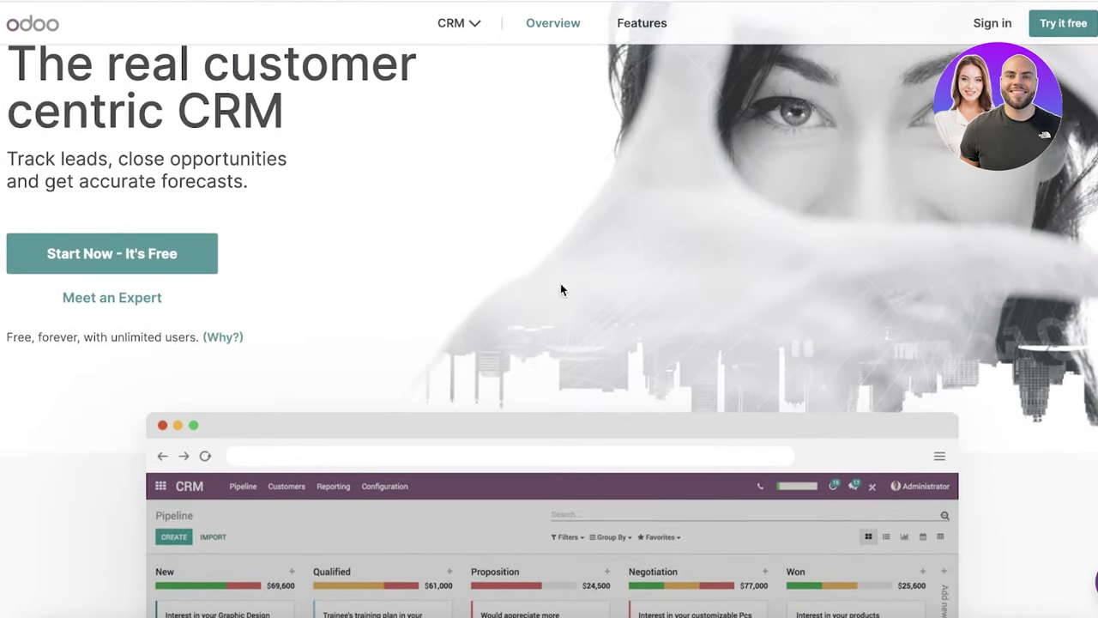
scroll(558, 290, down, 7)
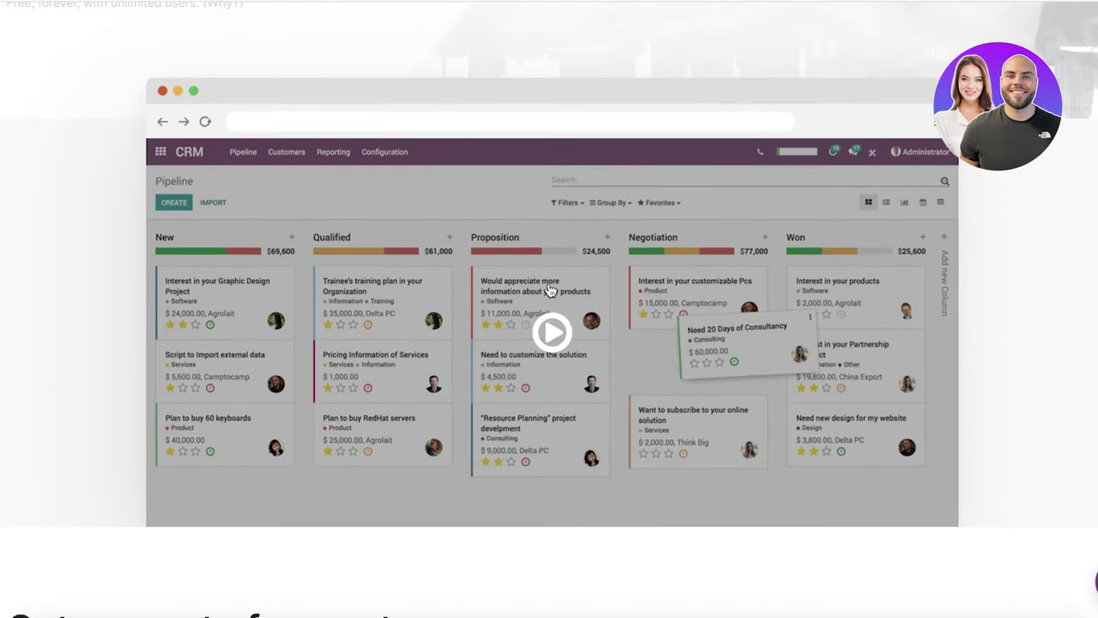
scroll(550, 289, down, 7)
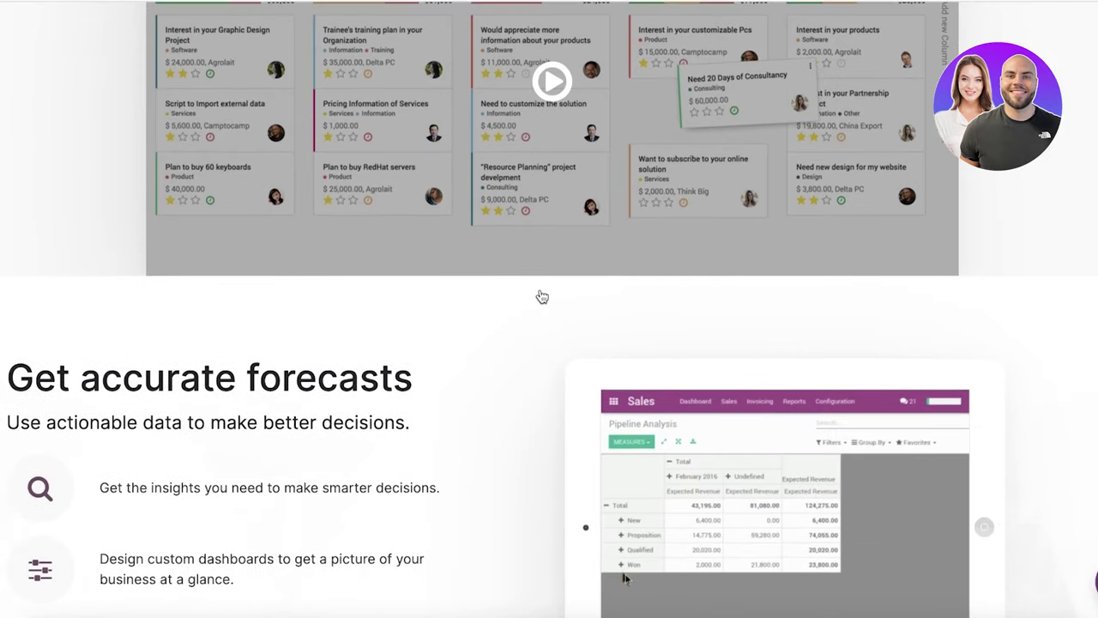
scroll(541, 297, down, 4)
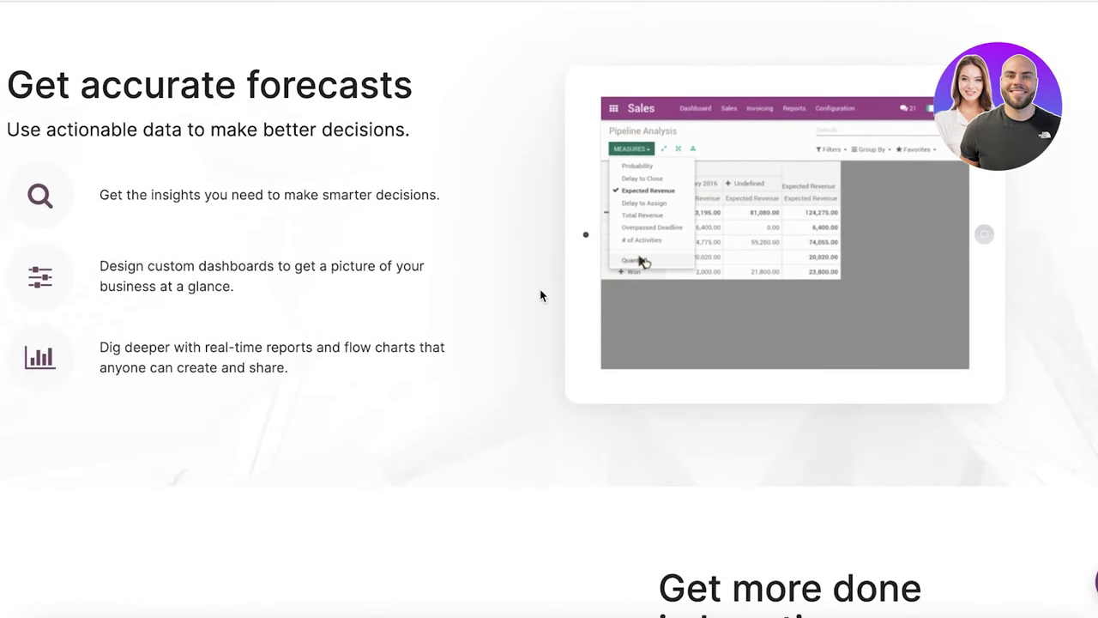
scroll(515, 308, down, 7)
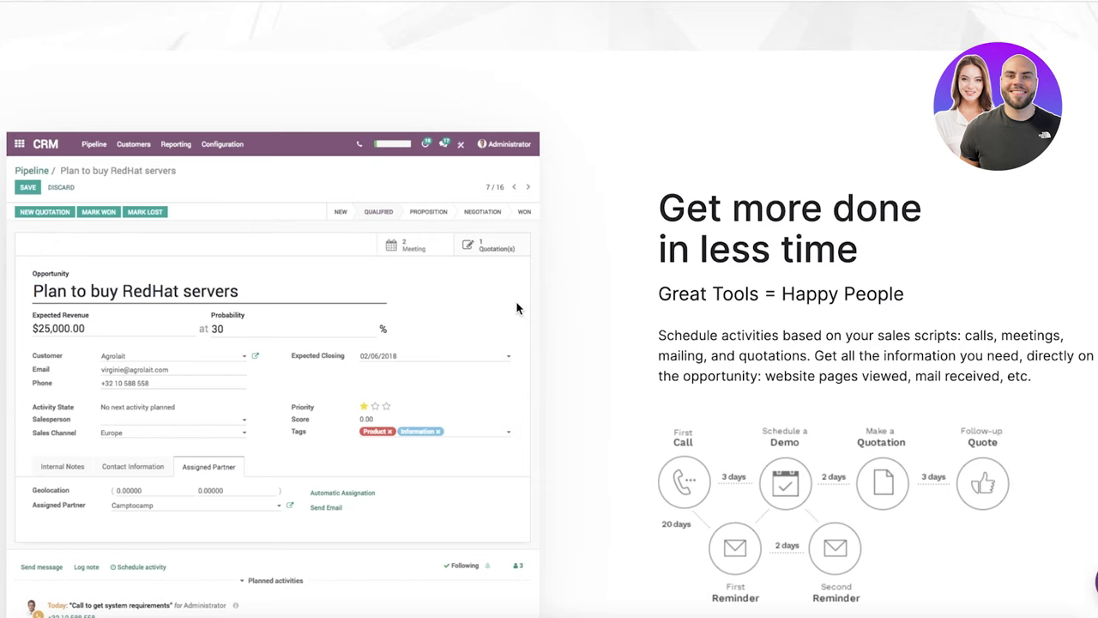
scroll(517, 307, down, 10)
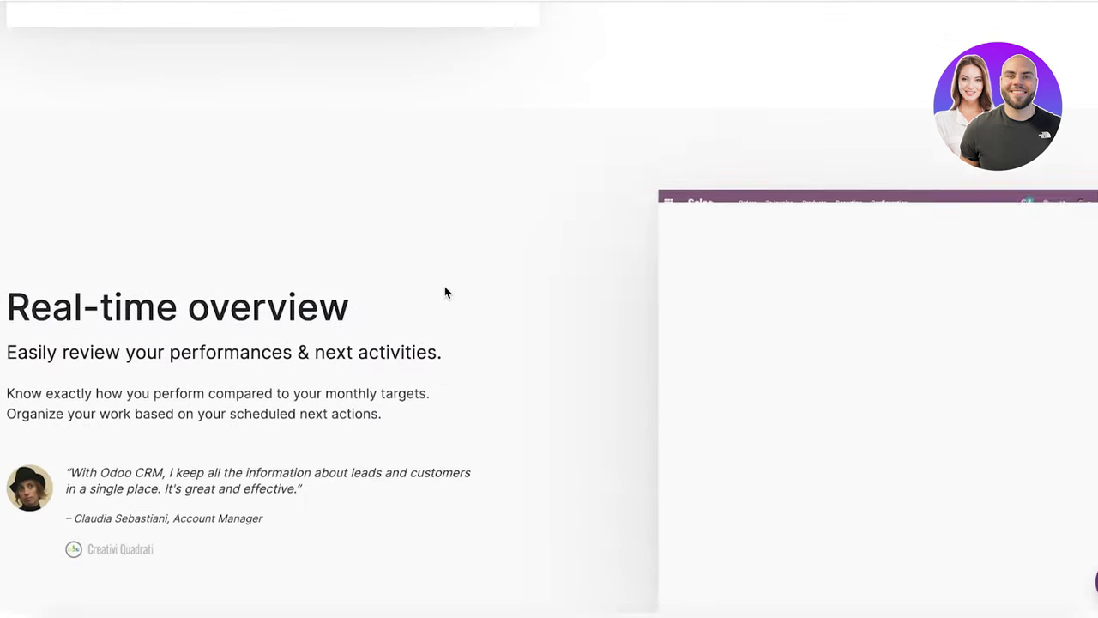
scroll(445, 287, down, 4)
scroll(444, 288, up, 3)
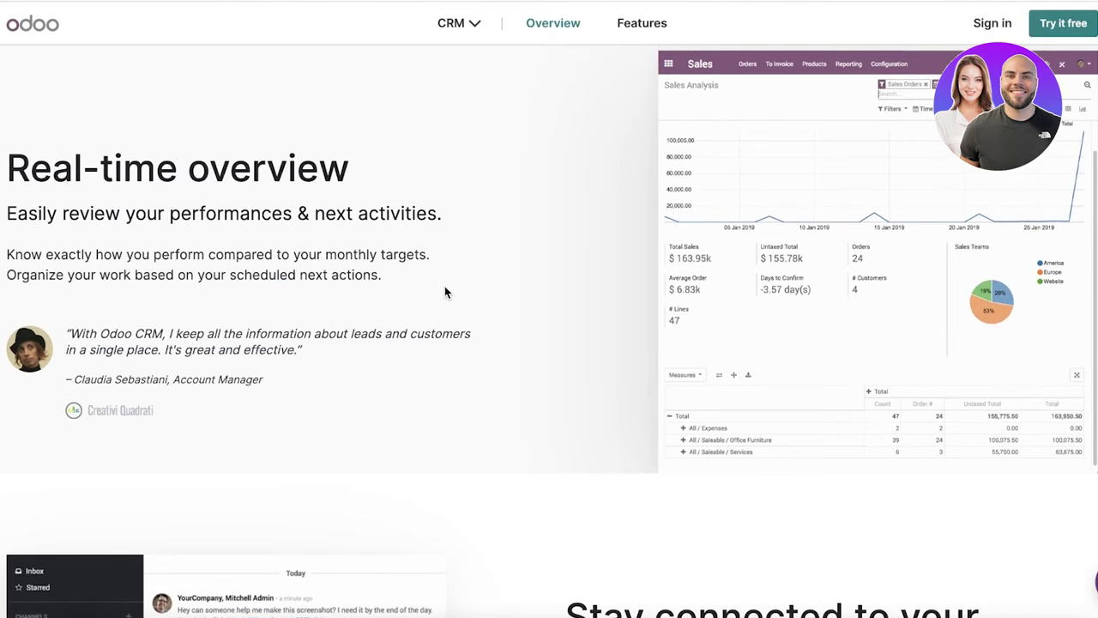
scroll(412, 266, down, 8)
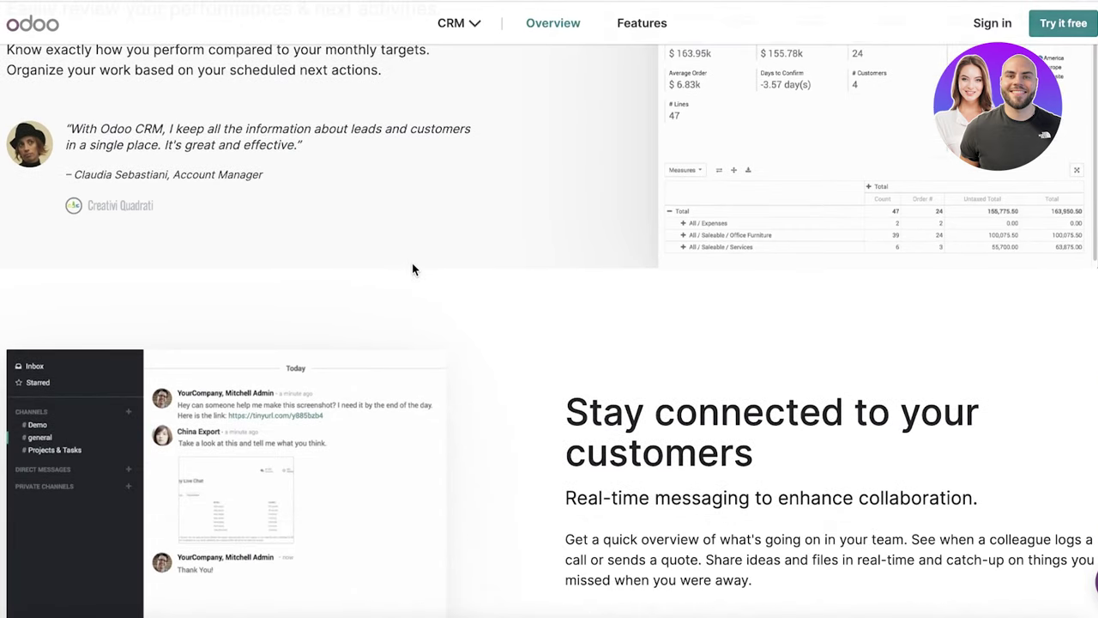
scroll(792, 202, down, 5)
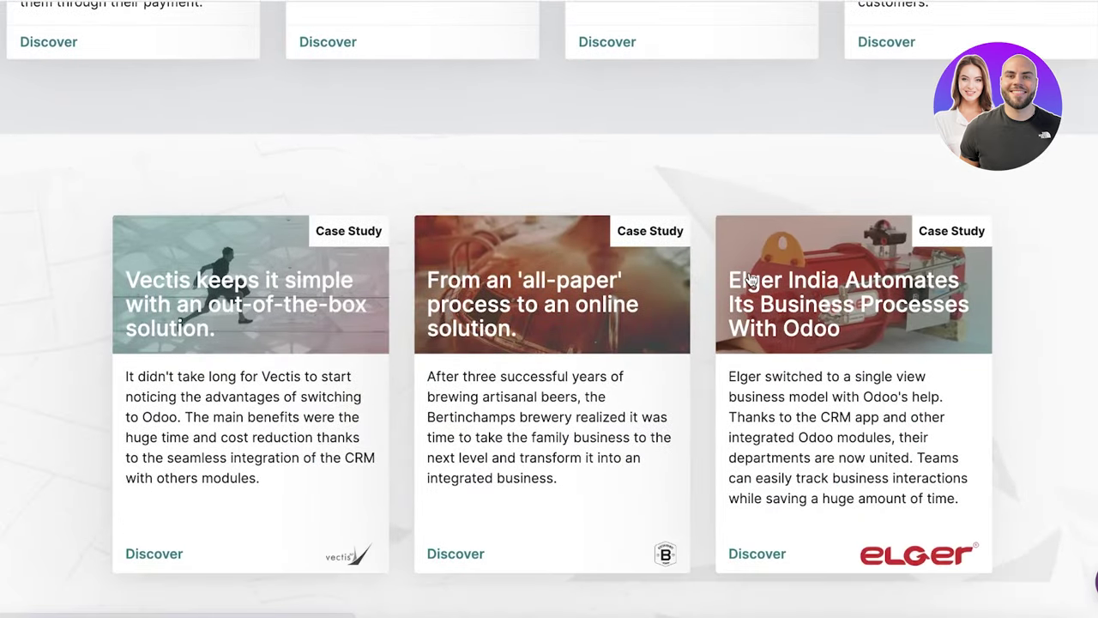
scroll(792, 202, up, 12)
scroll(753, 272, up, 6)
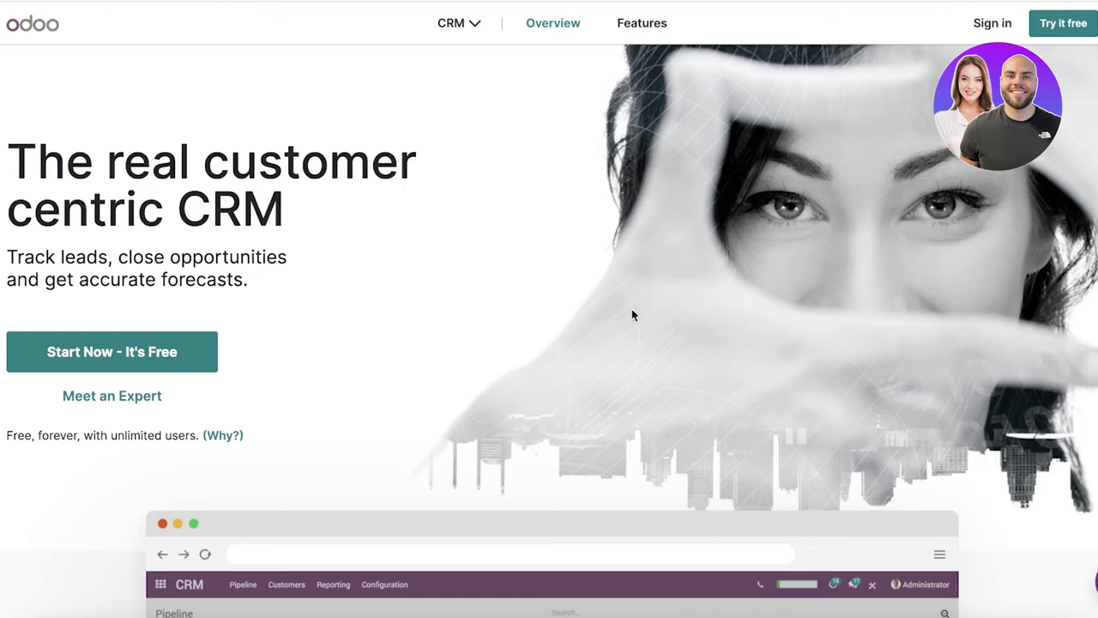
Start using Odoo CRM for free, skip inviting colleagues, and open the CRM app.
click(100, 361)
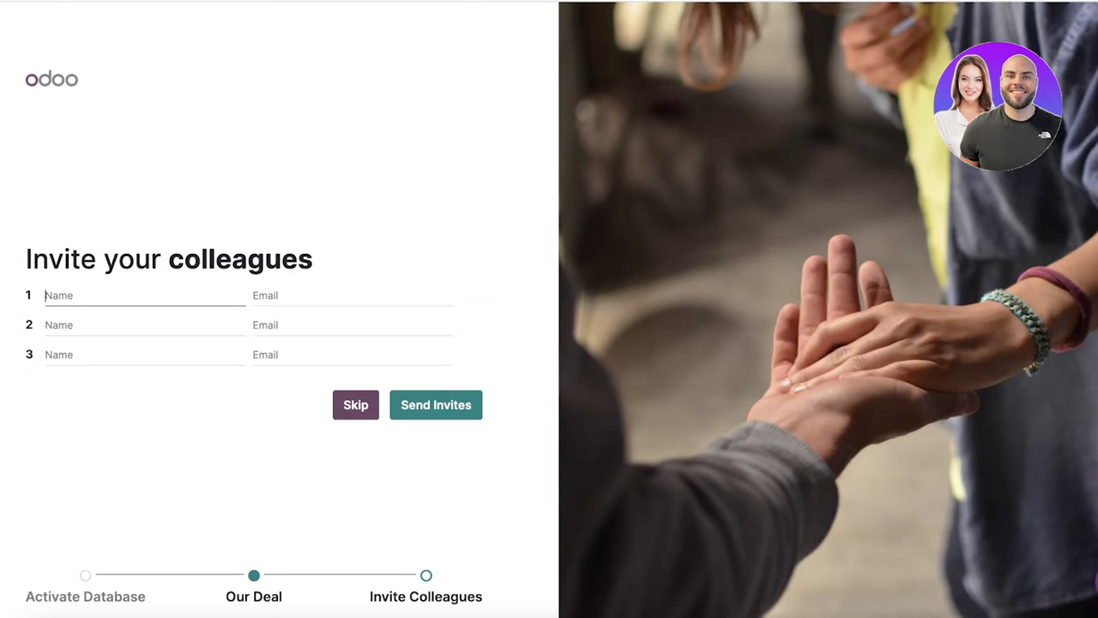
click(353, 408)
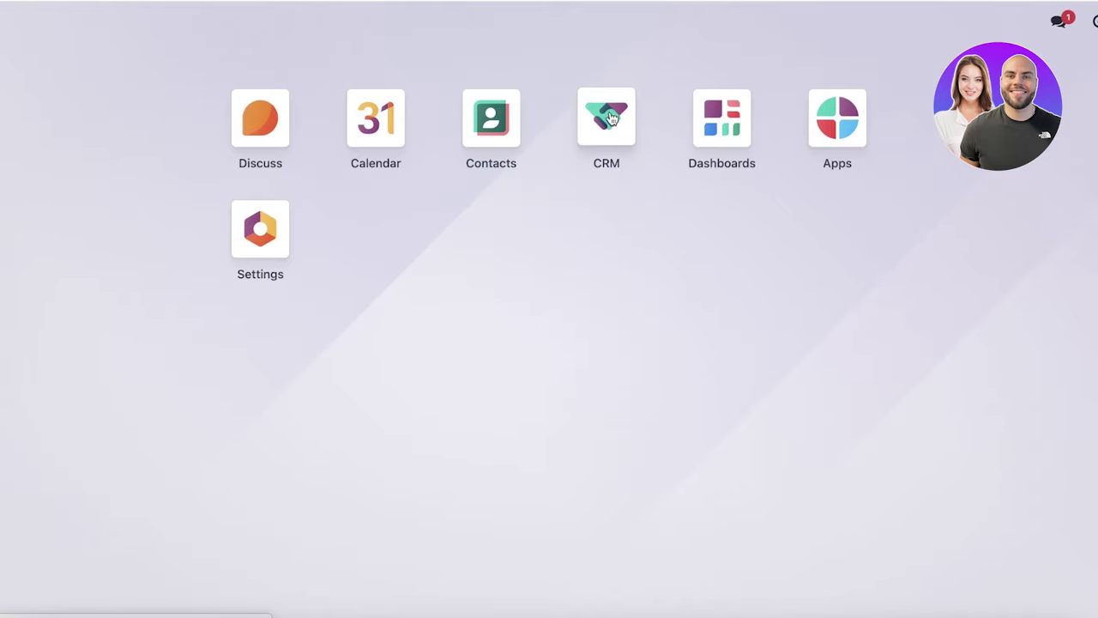
click(607, 120)
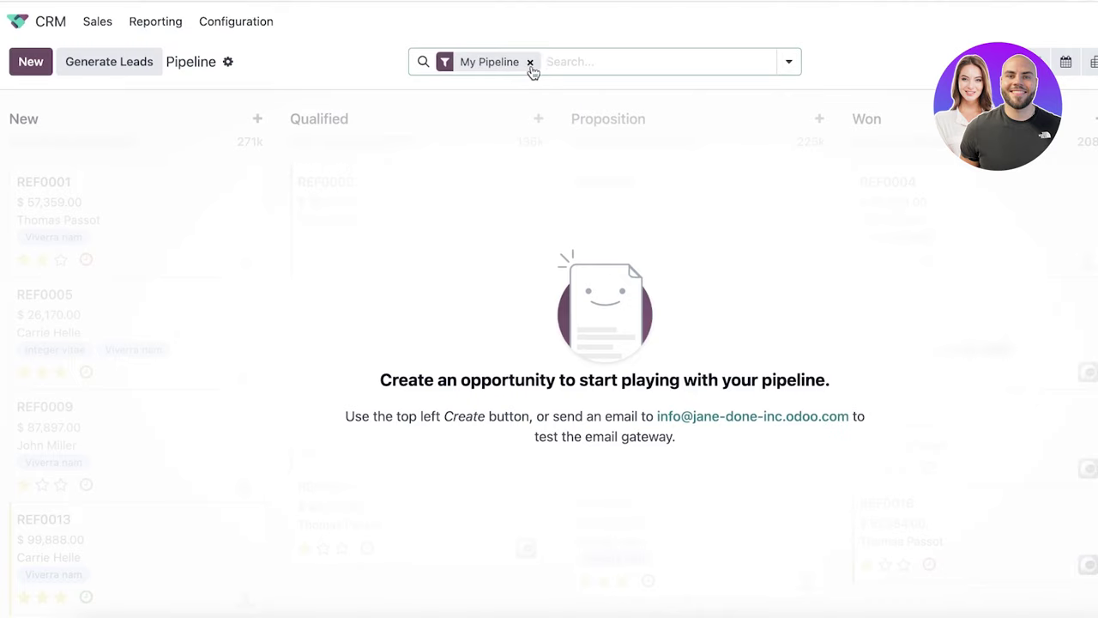
Clear the My Pipeline filter and look at the options available under Sales and Reporting.
click(530, 64)
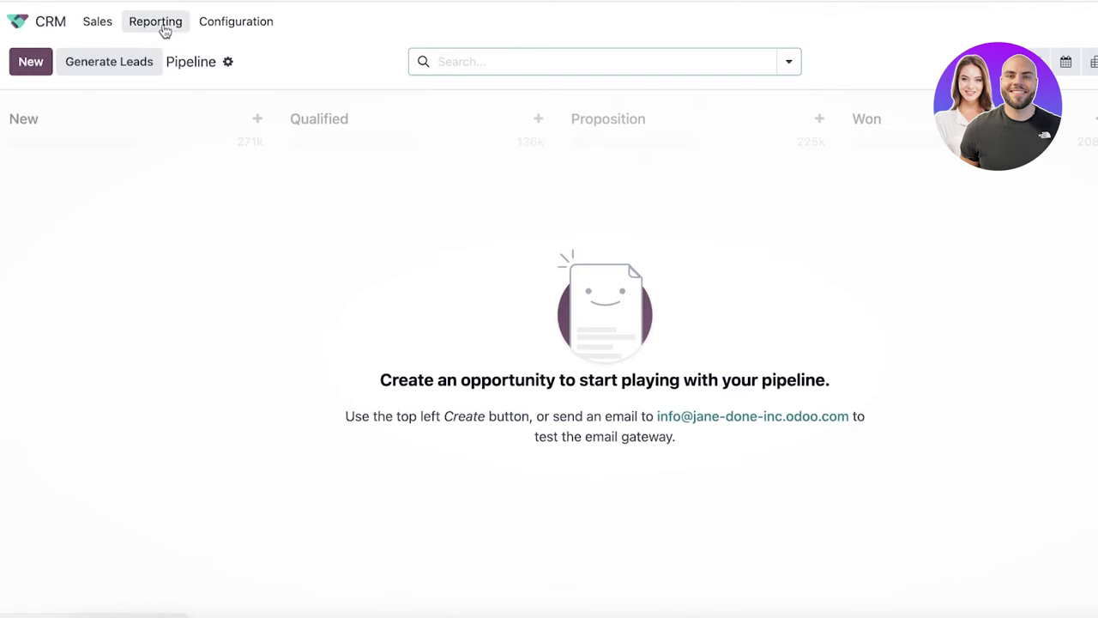
click(99, 28)
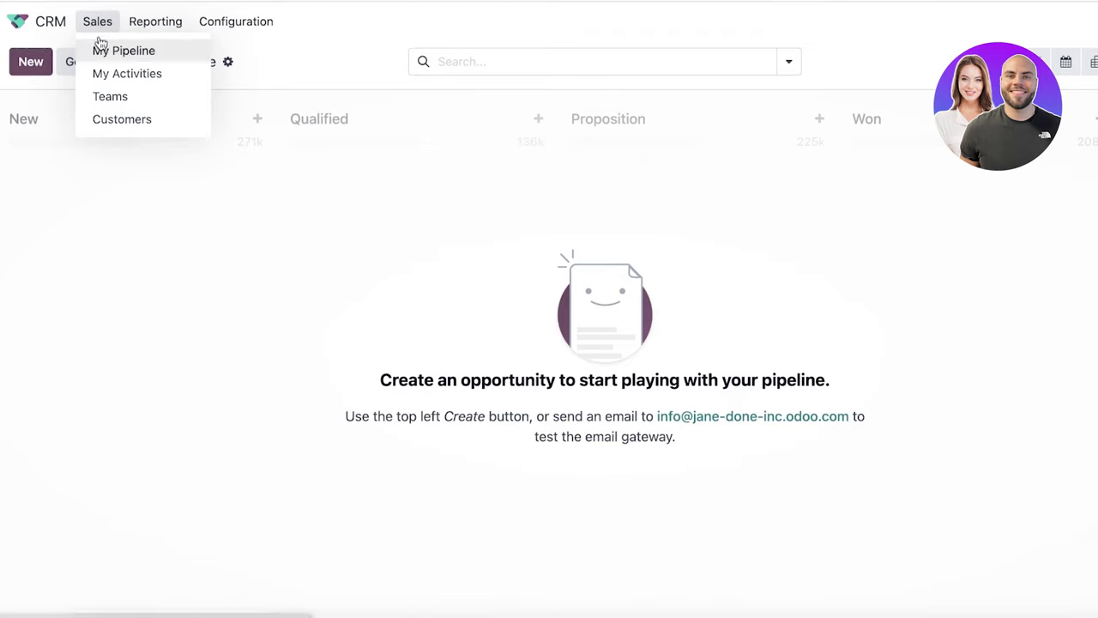
click(144, 28)
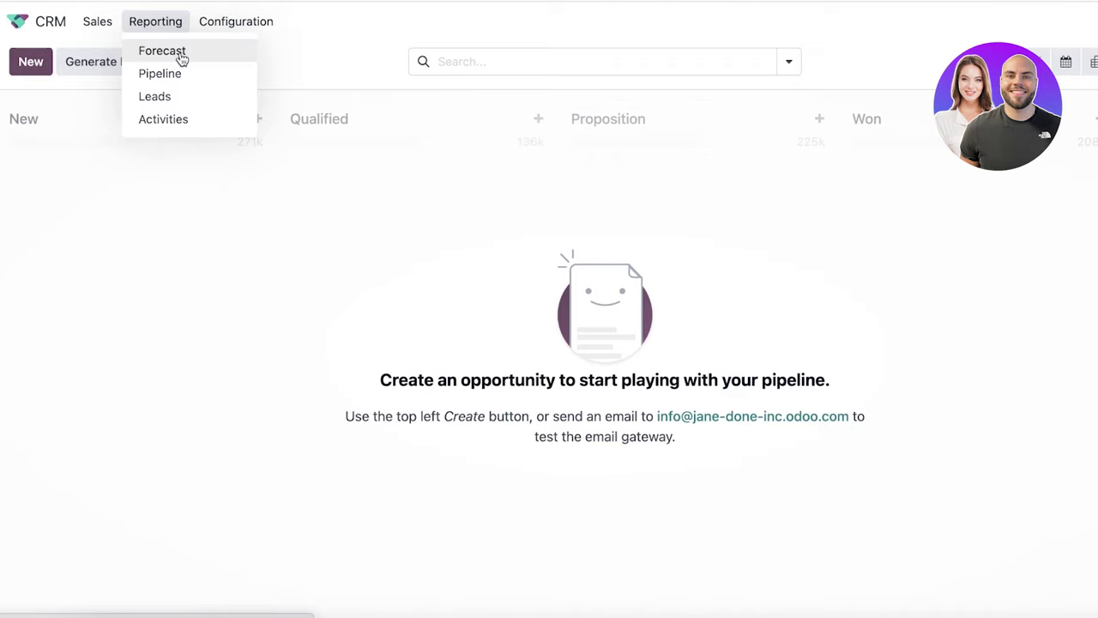
Look at the CRM tags list and the CRM settings page.
mouse_move(243, 13)
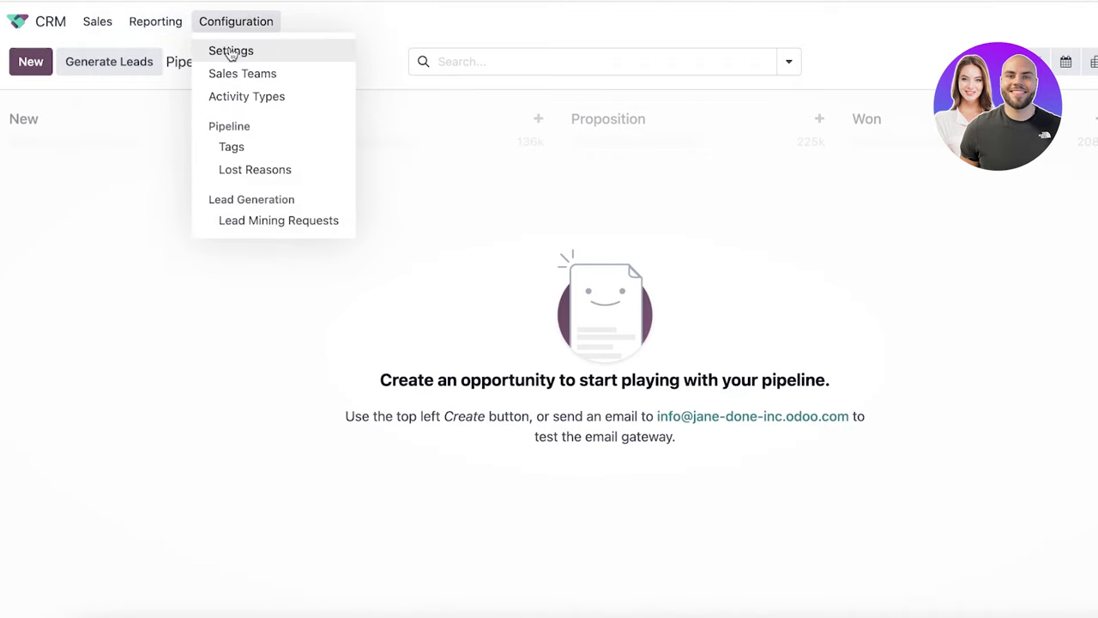
click(238, 146)
click(244, 24)
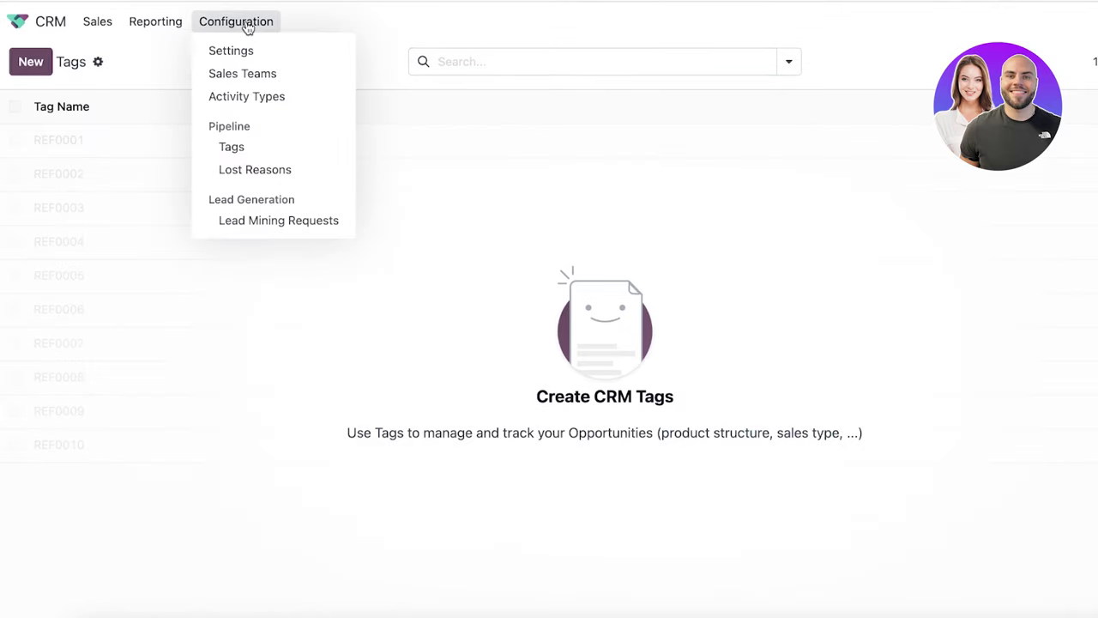
click(237, 50)
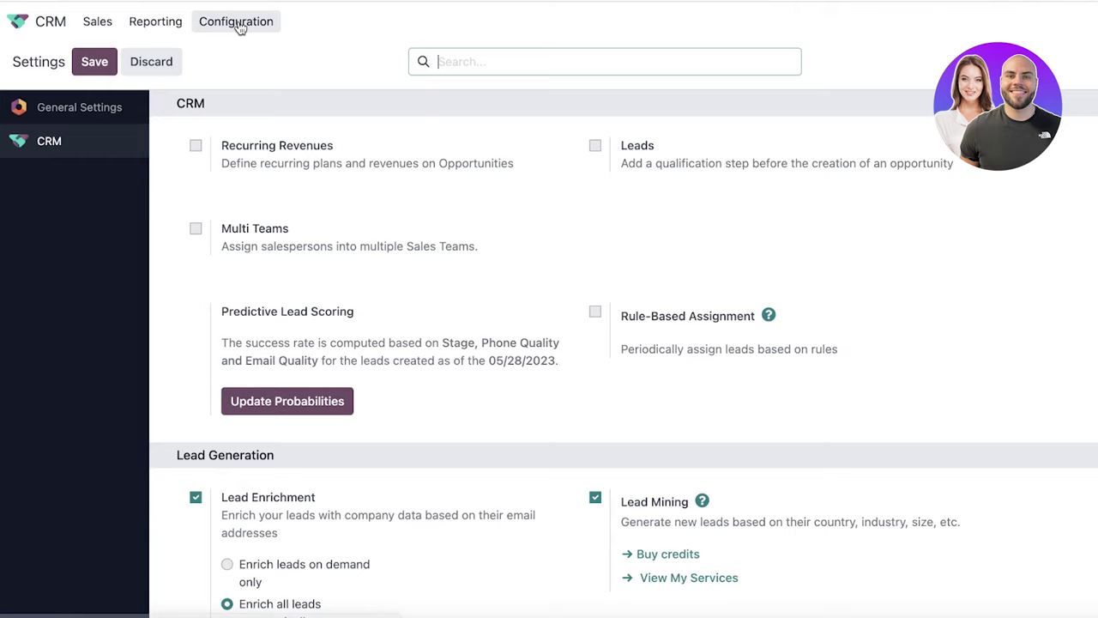
Return to the pipeline and begin a lead generation request for Companies and their Contacts.
click(43, 26)
click(649, 116)
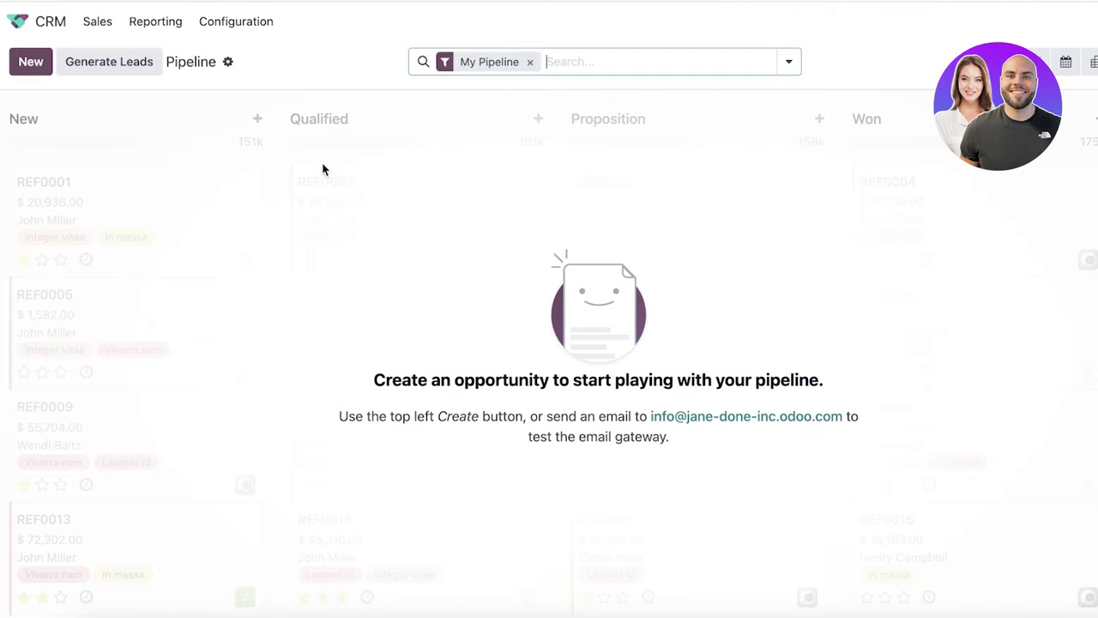
click(67, 63)
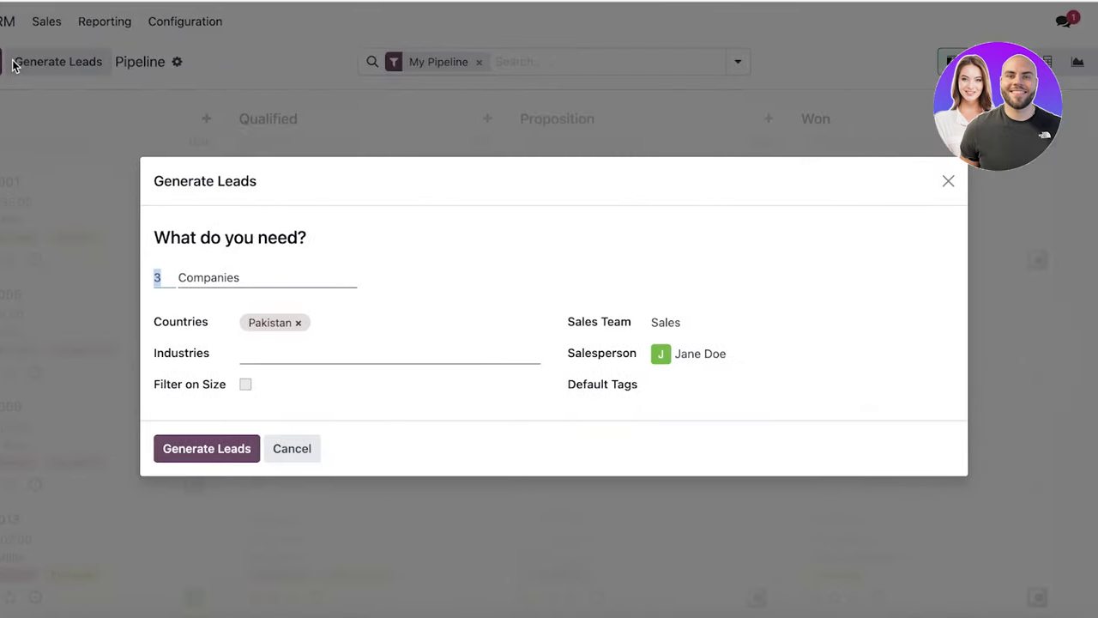
click(258, 277)
click(257, 278)
click(209, 279)
click(269, 298)
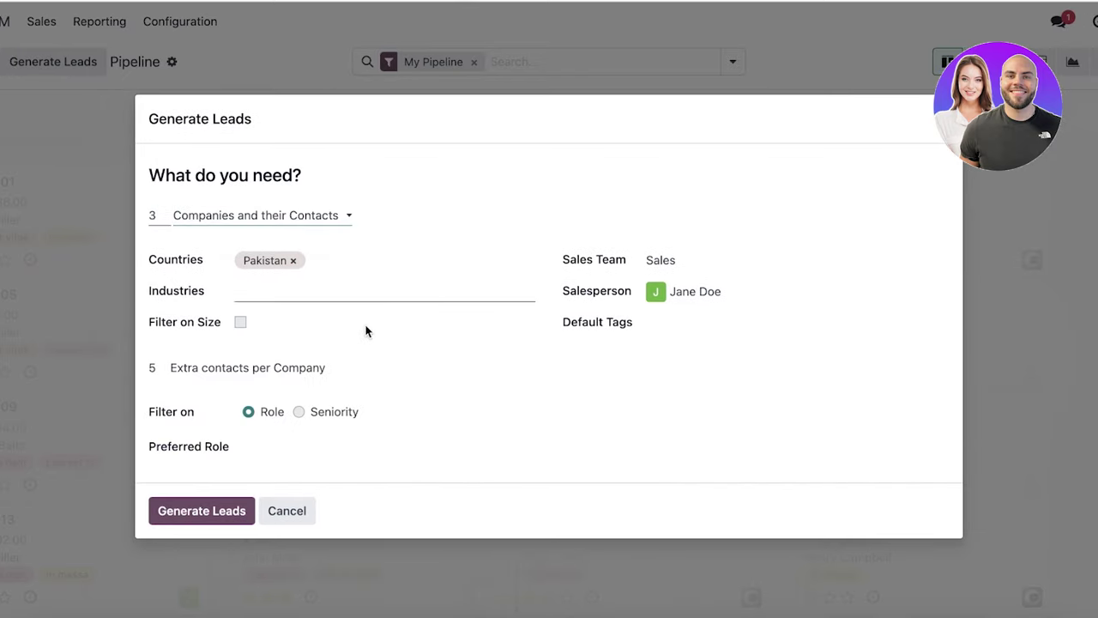
Set the lead industry to Banks & Insurance and leave the company size filter off after trying it.
click(306, 290)
click(302, 338)
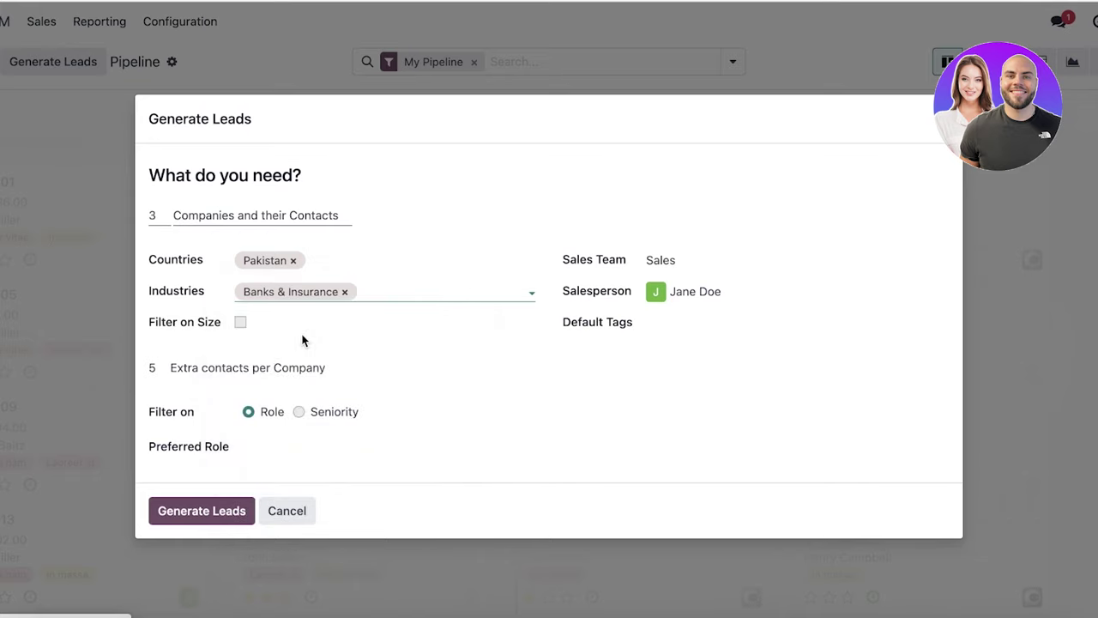
click(240, 322)
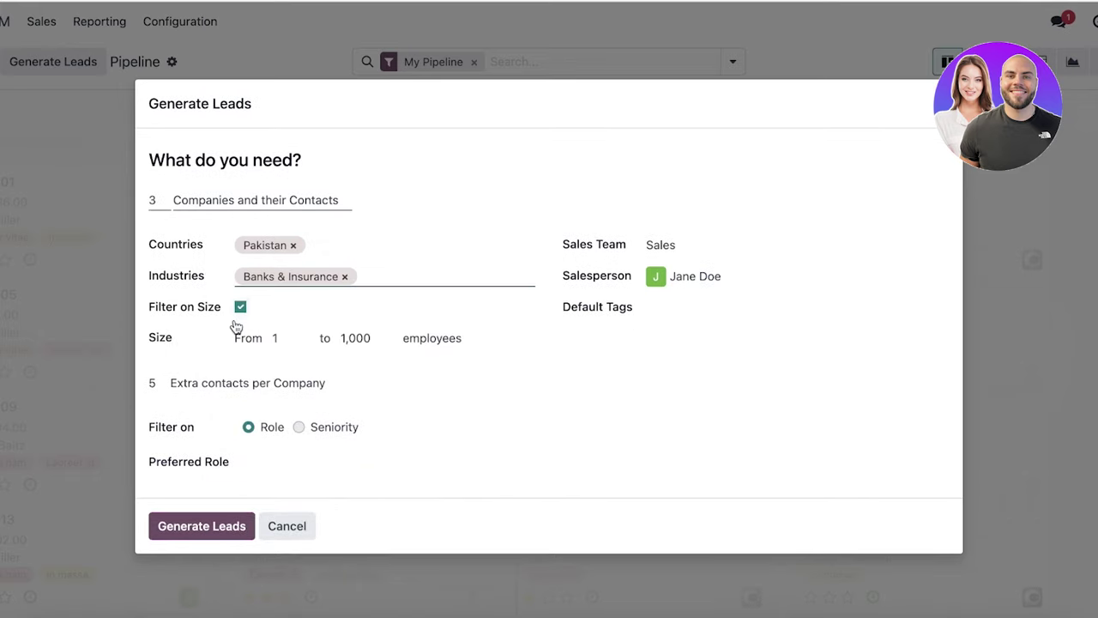
click(240, 307)
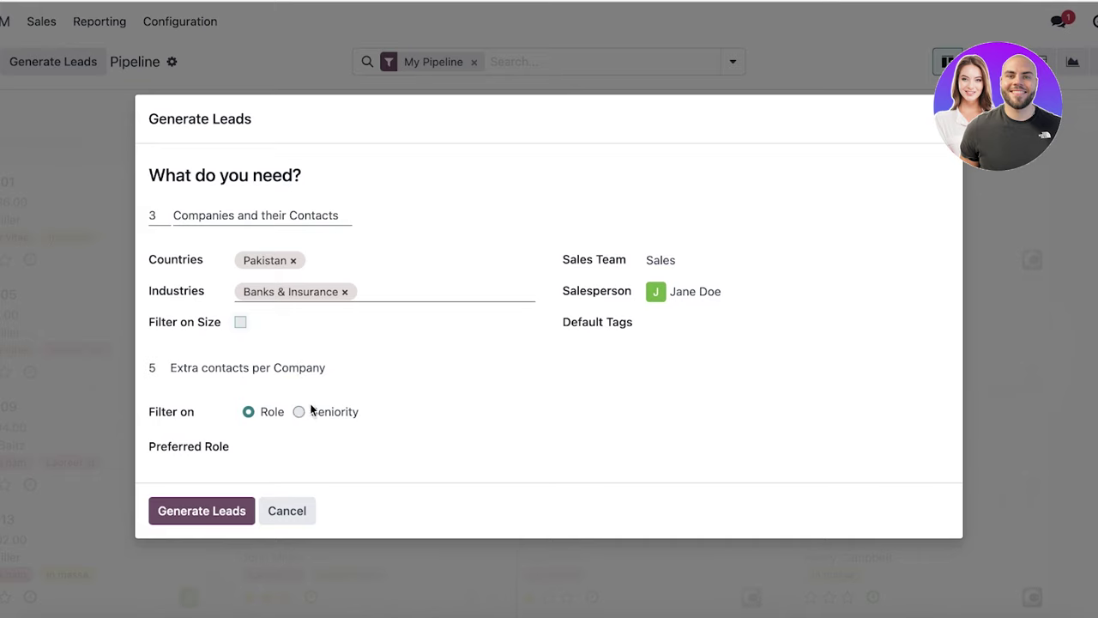
Set the preferred contact role to Consulting and generate the leads.
click(206, 513)
click(288, 282)
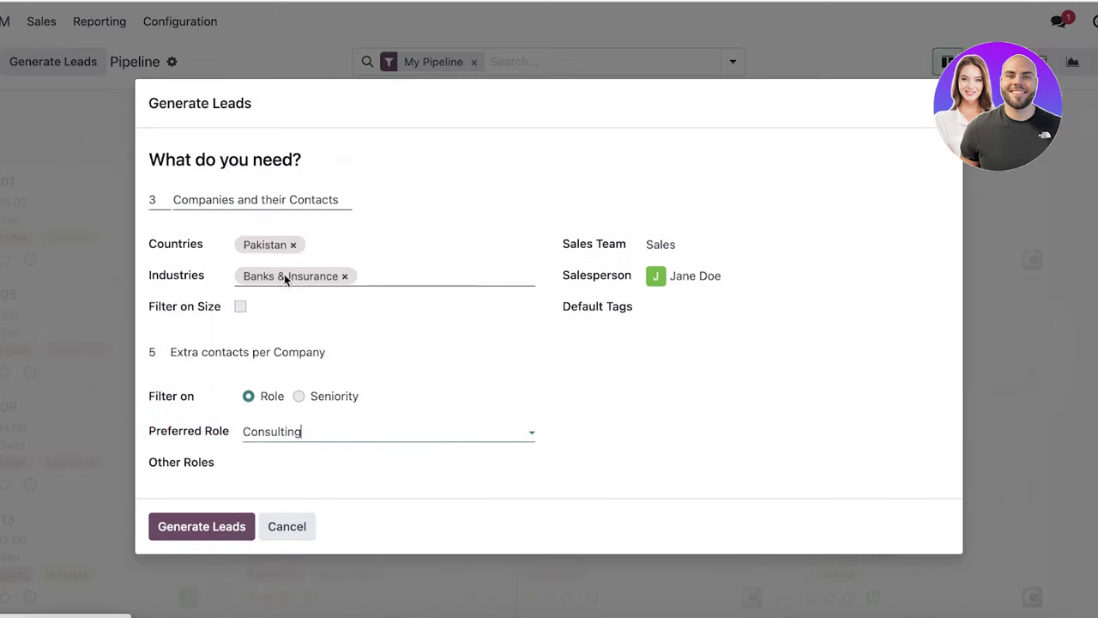
click(208, 530)
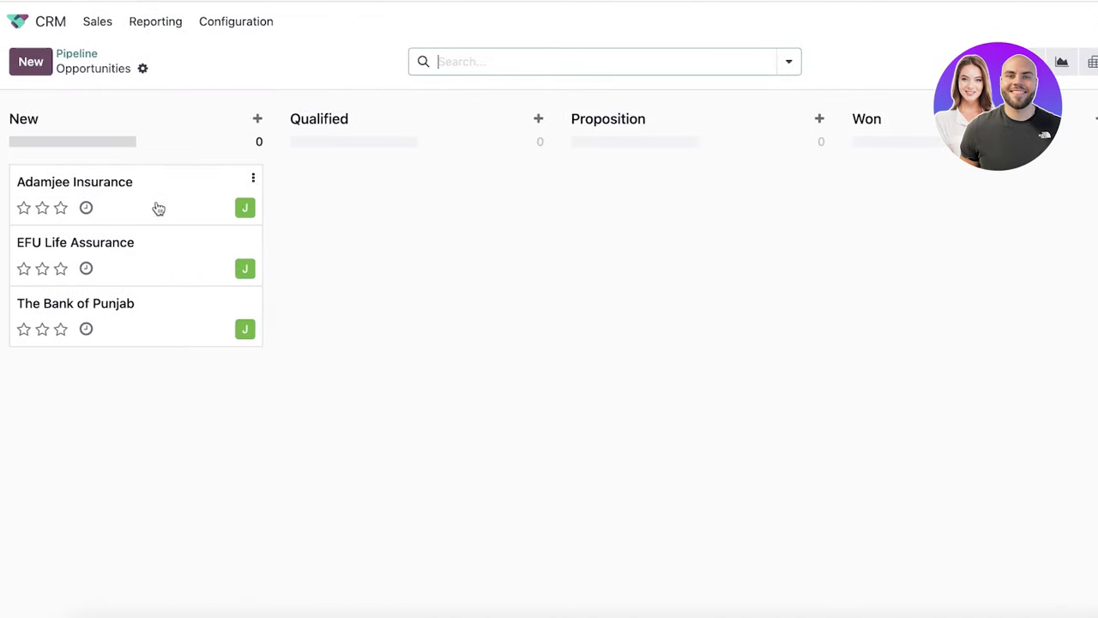
Check the Adamjee Insurance opportunity's record and move its card through Qualified to the Proposition stage.
click(141, 203)
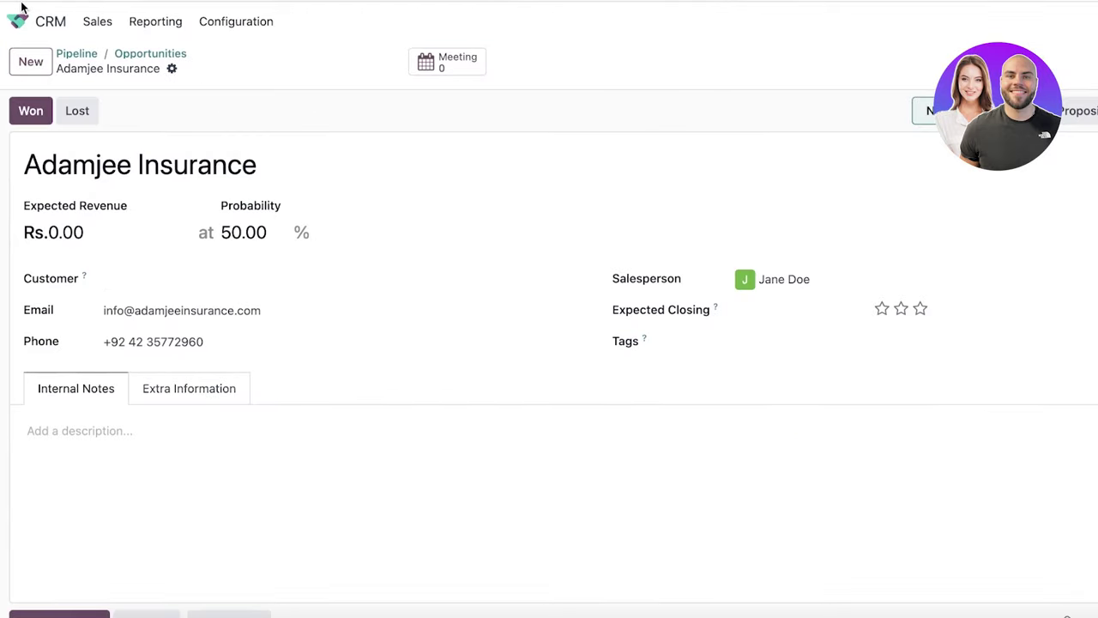
key(alt+Left)
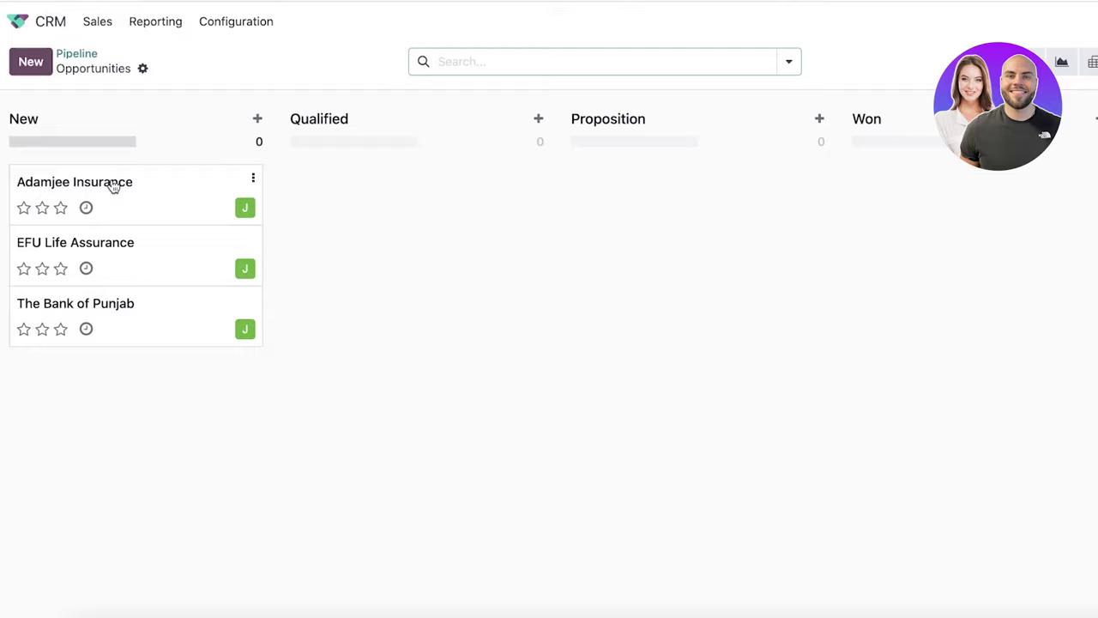
drag(113, 186, 349, 171)
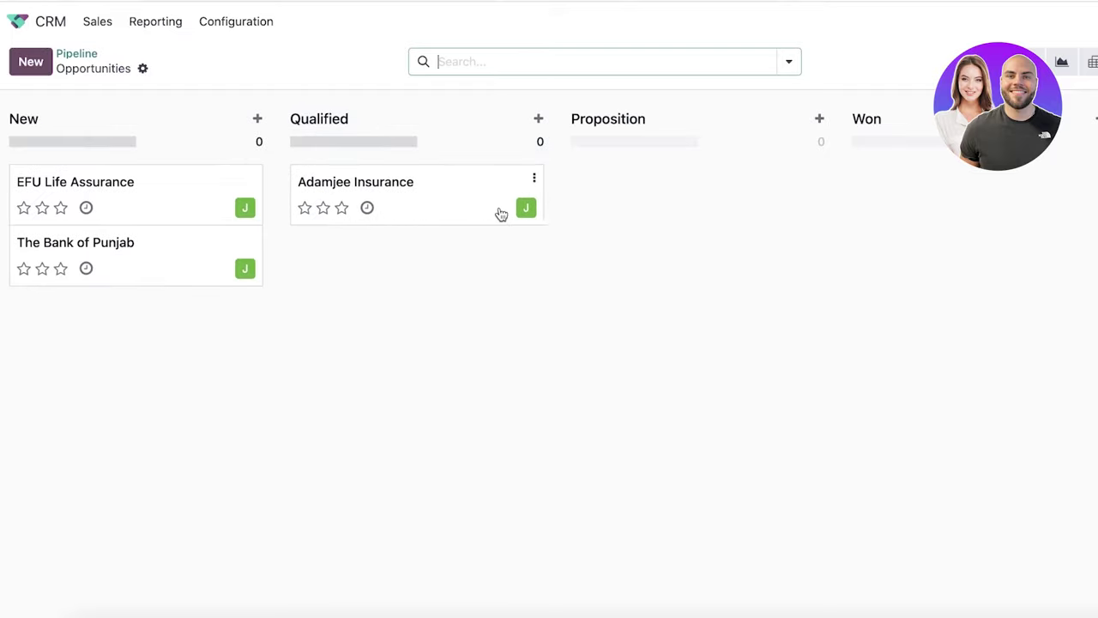
drag(475, 199, 668, 189)
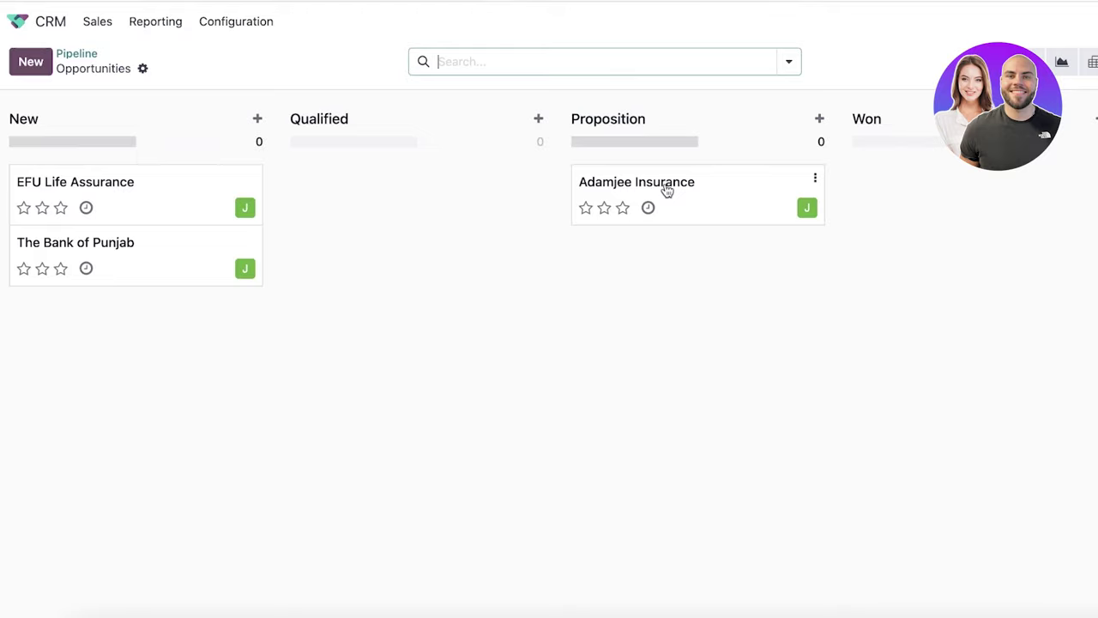
Review the Adamjee Insurance opportunity's details, internal notes and activity log.
click(668, 190)
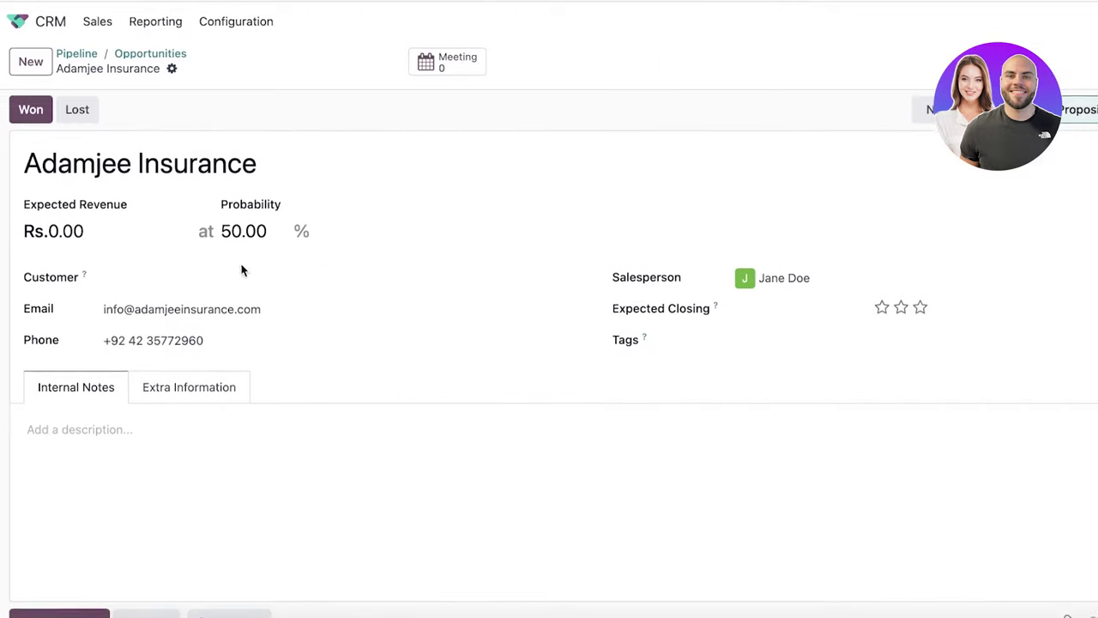
scroll(49, 297, down, 2)
scroll(47, 368, down, 3)
scroll(418, 258, up, 1)
scroll(410, 270, up, 3)
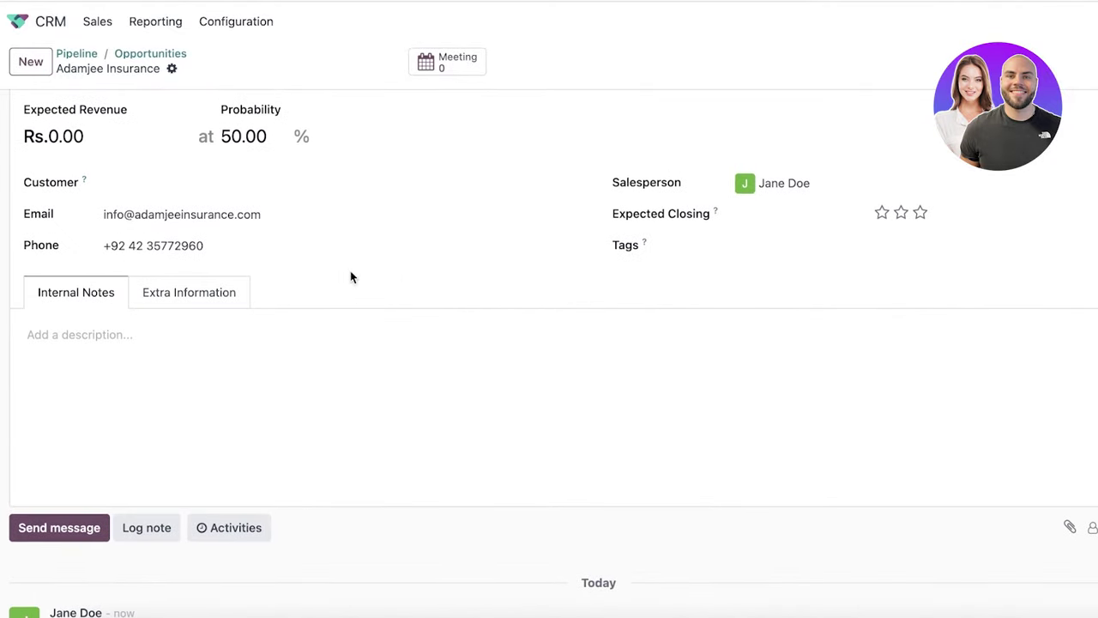
scroll(348, 267, up, 2)
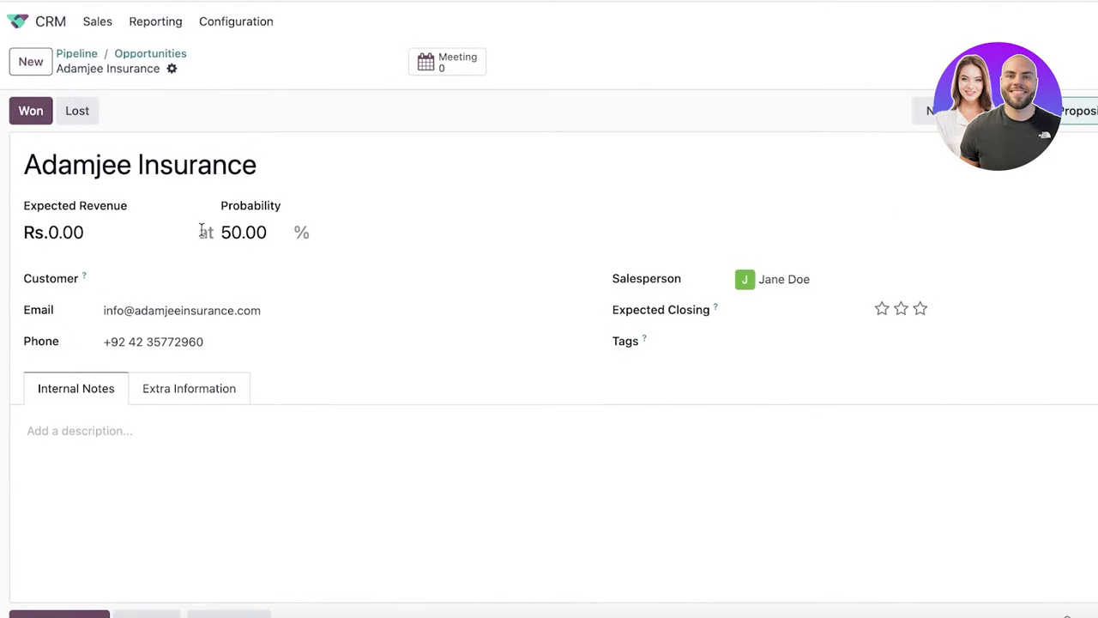
Leave the Adamjee Insurance record and return to the CRM pipeline without filling in a new opportunity.
click(16, 72)
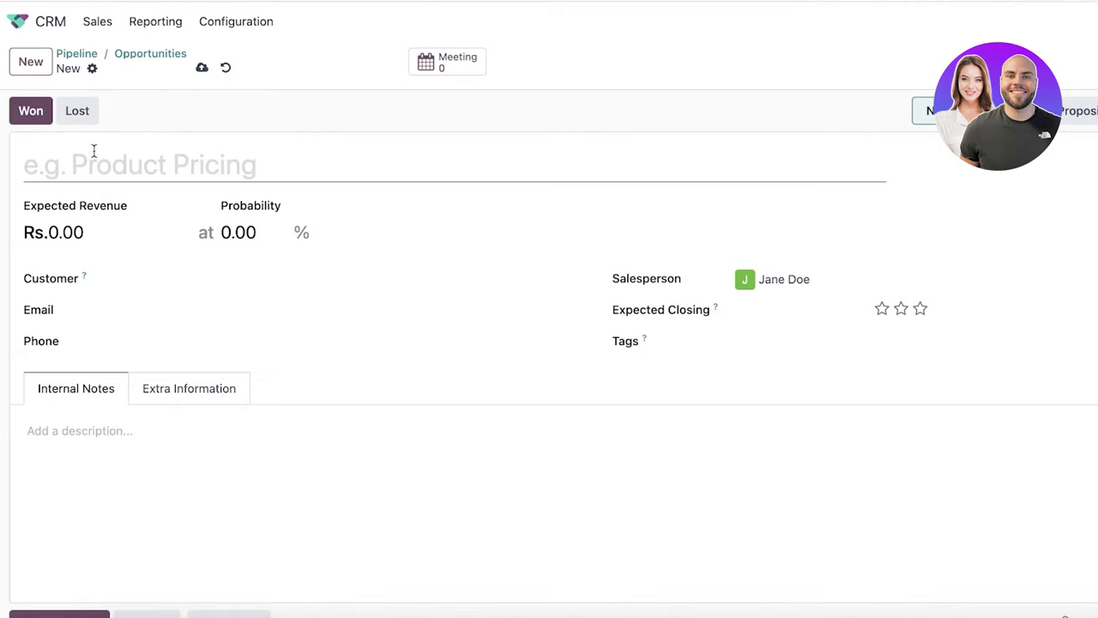
click(26, 21)
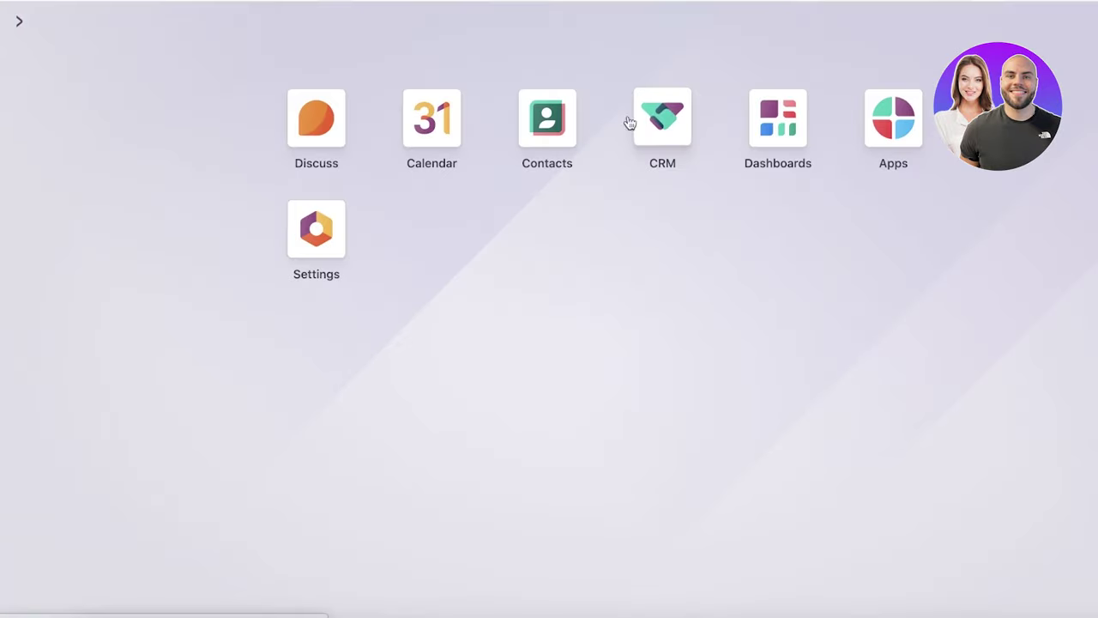
click(673, 120)
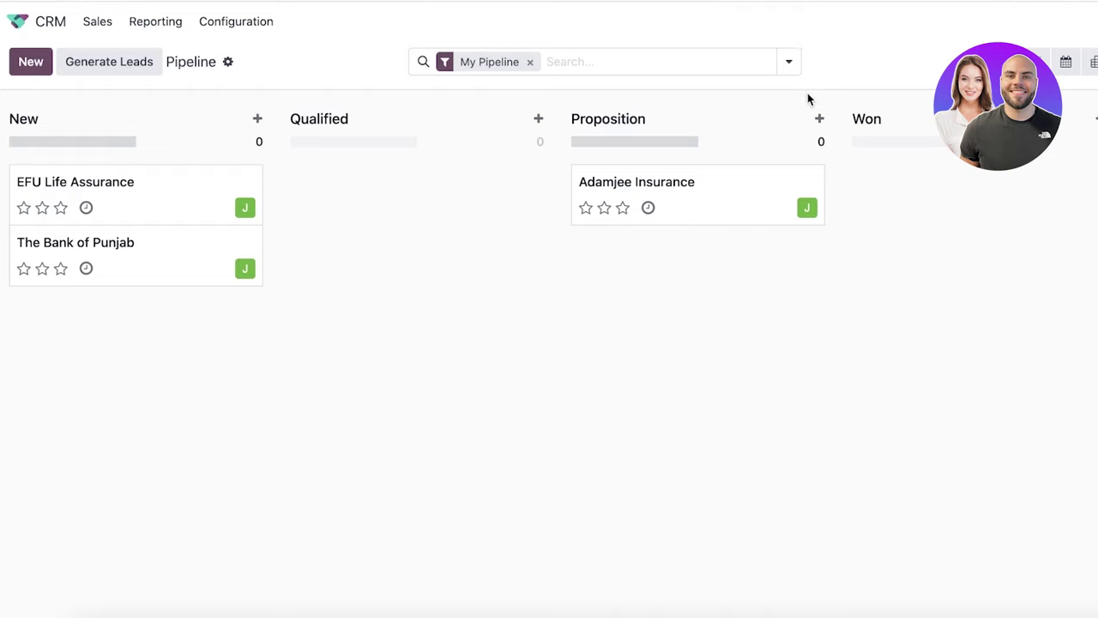
Remove the My Pipeline filter and view the opportunities in the list, calendar and kanban layouts, ending on the list.
click(529, 61)
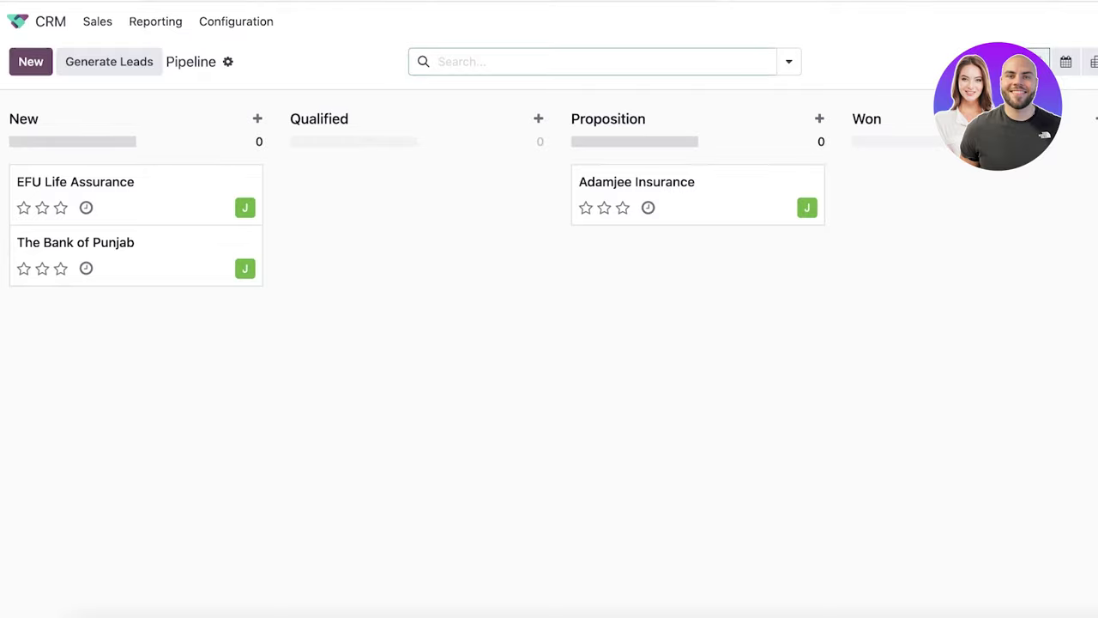
click(1039, 62)
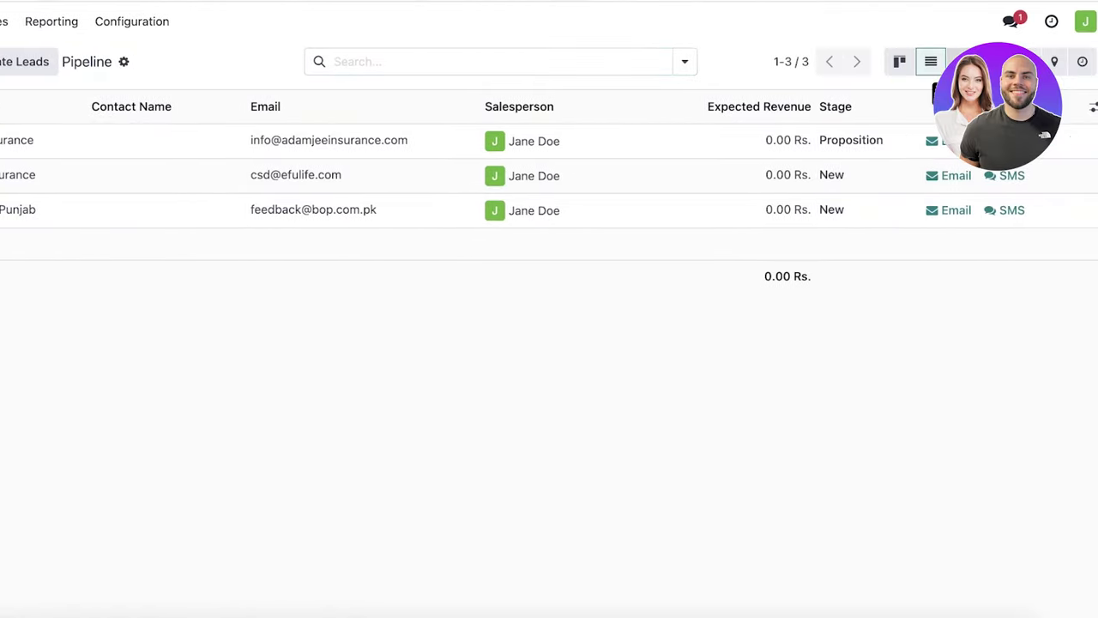
click(960, 62)
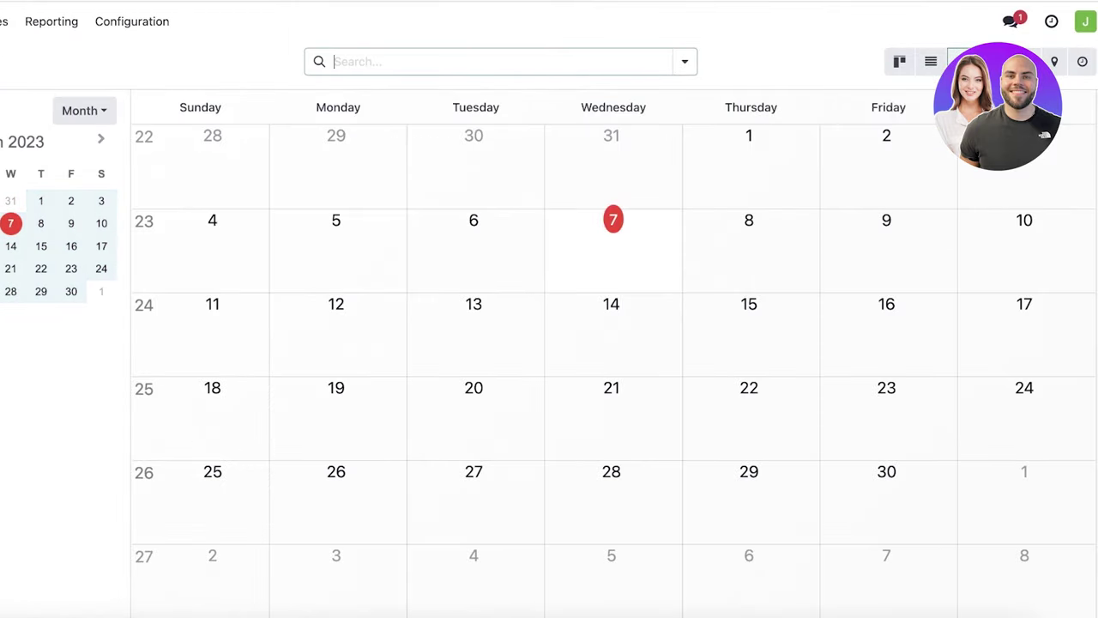
click(900, 60)
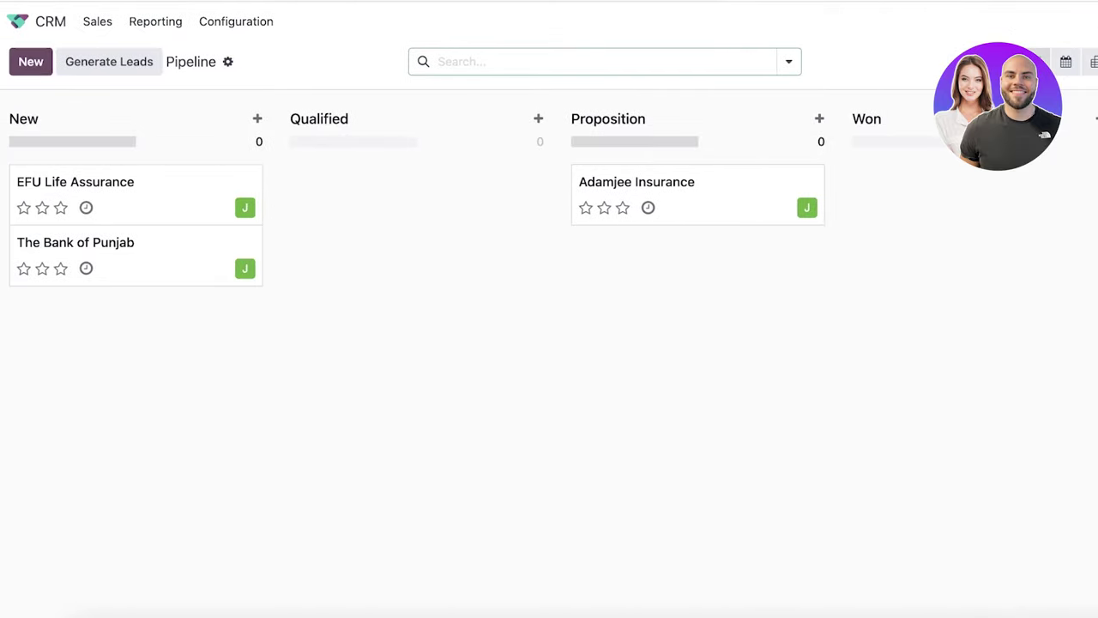
click(931, 61)
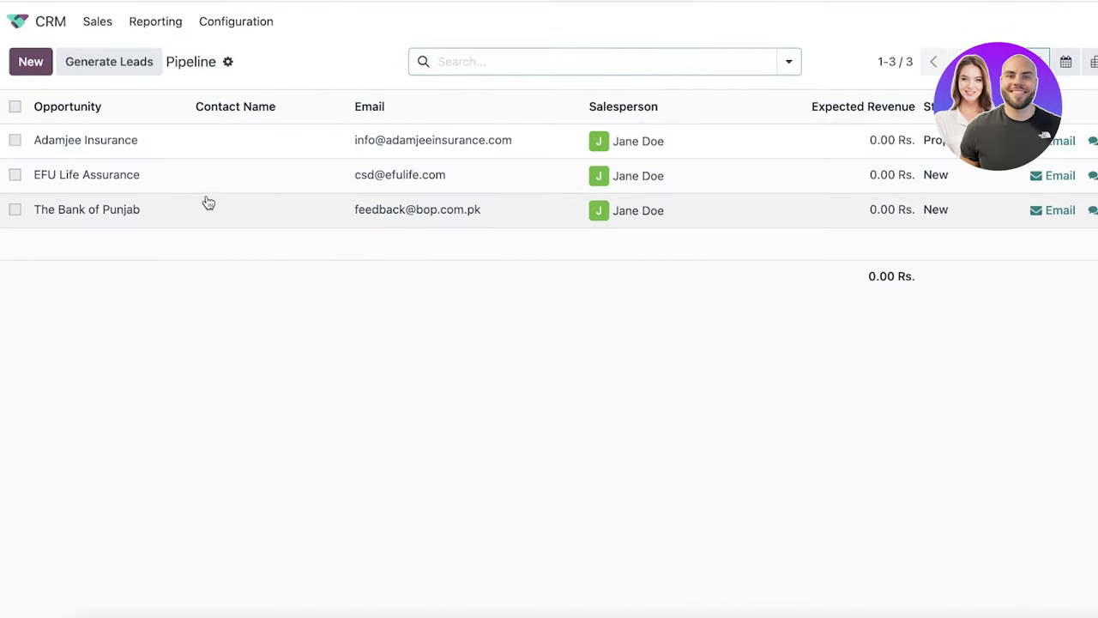
Open the Leads Analysis report and set its measure to Expected Revenue.
click(150, 33)
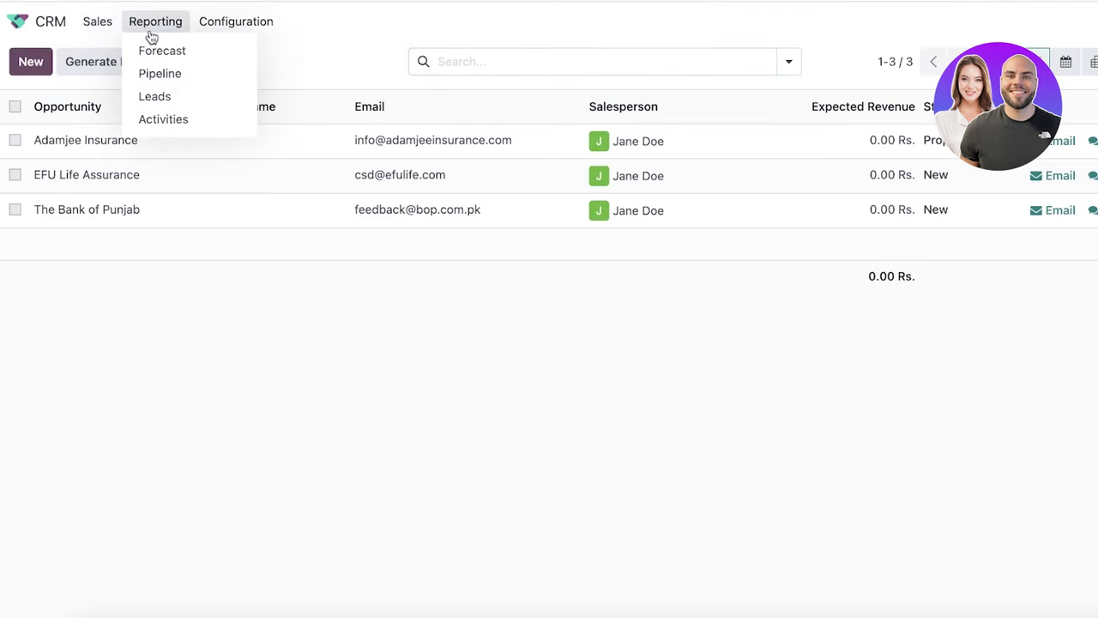
key(Escape)
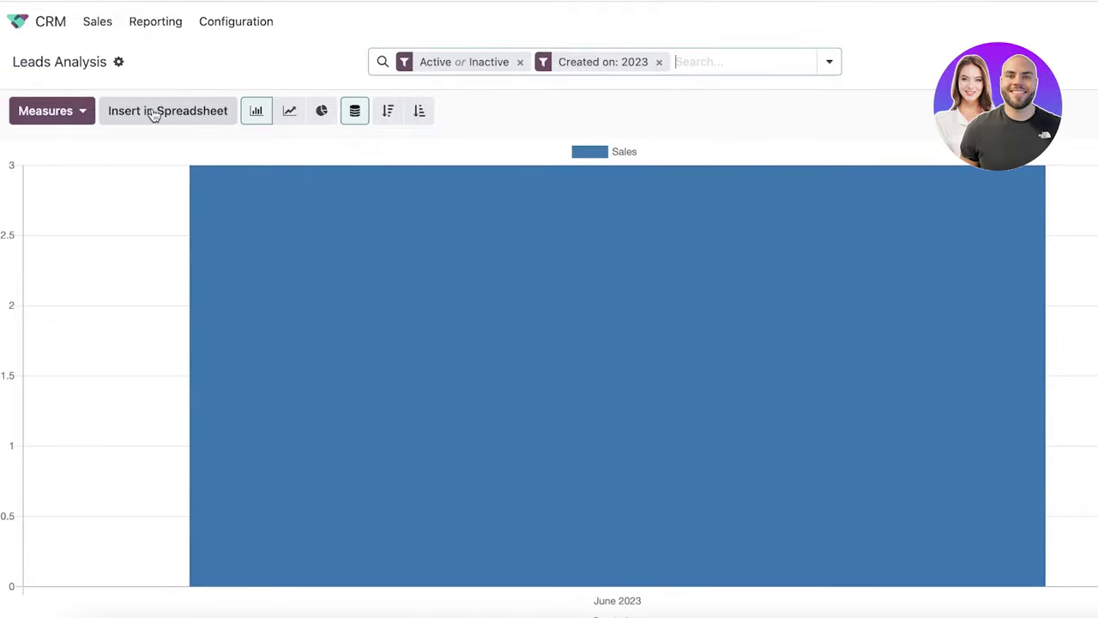
click(84, 118)
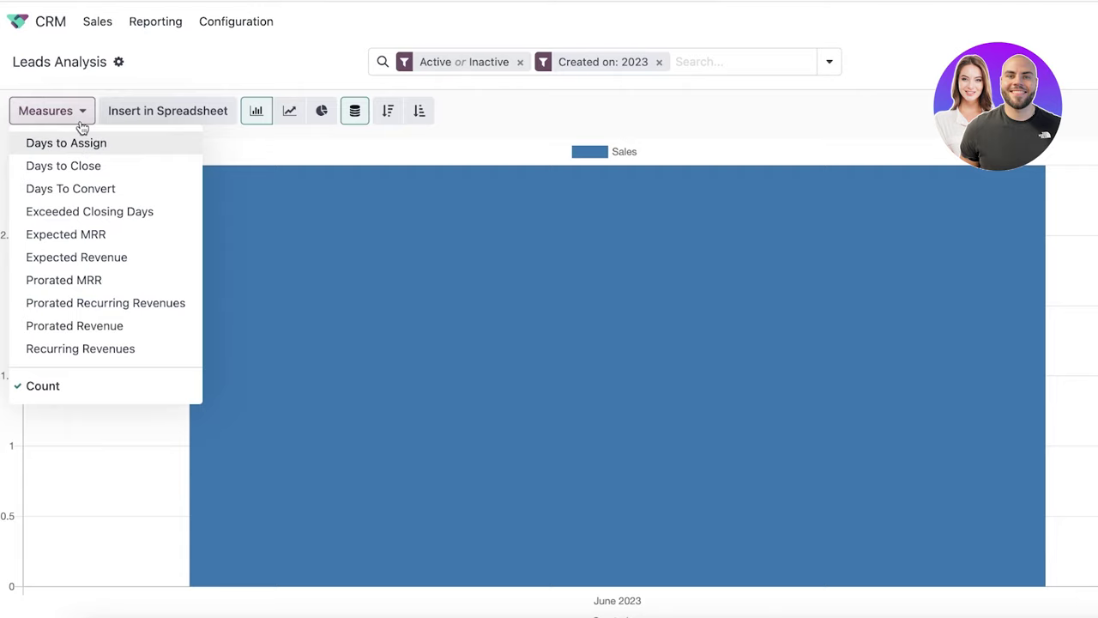
click(79, 259)
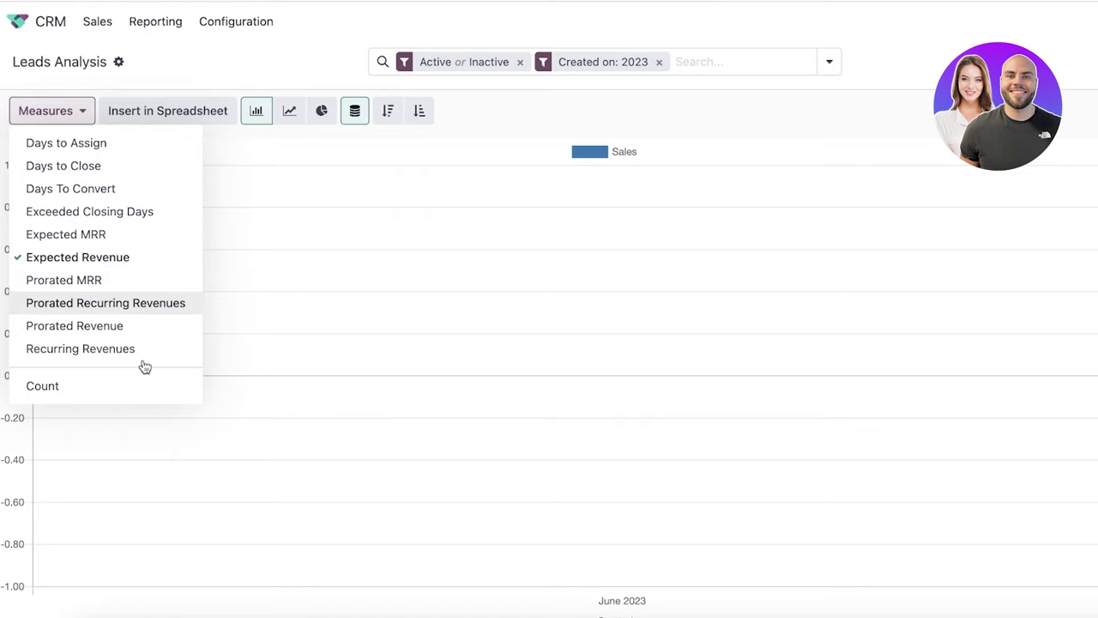
click(626, 377)
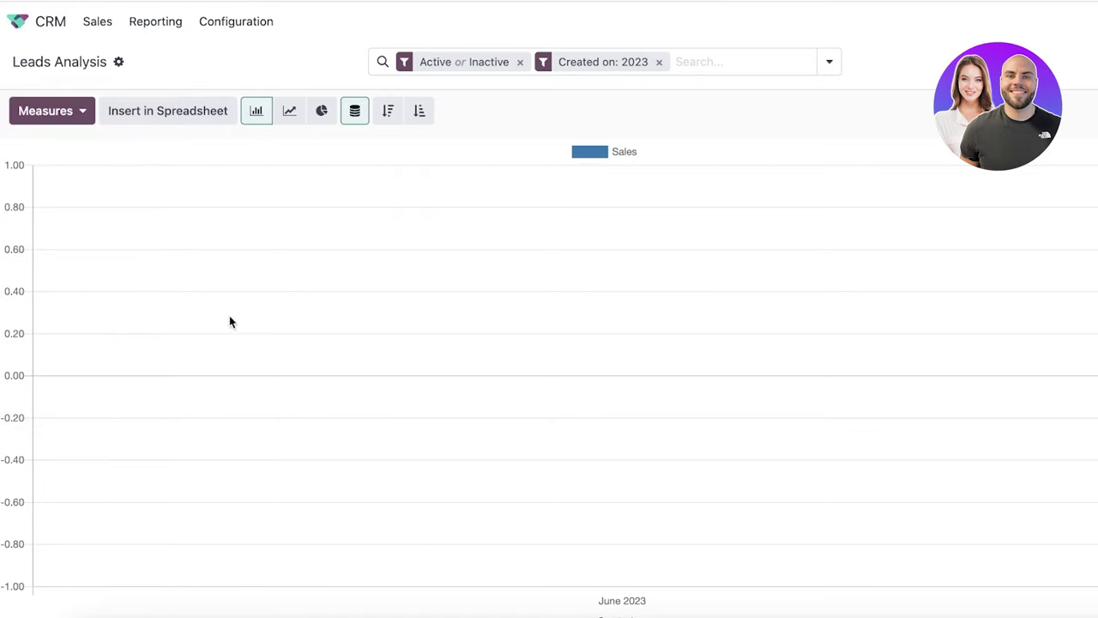
Show the Leads Analysis report as a line chart sorted in descending order.
click(289, 111)
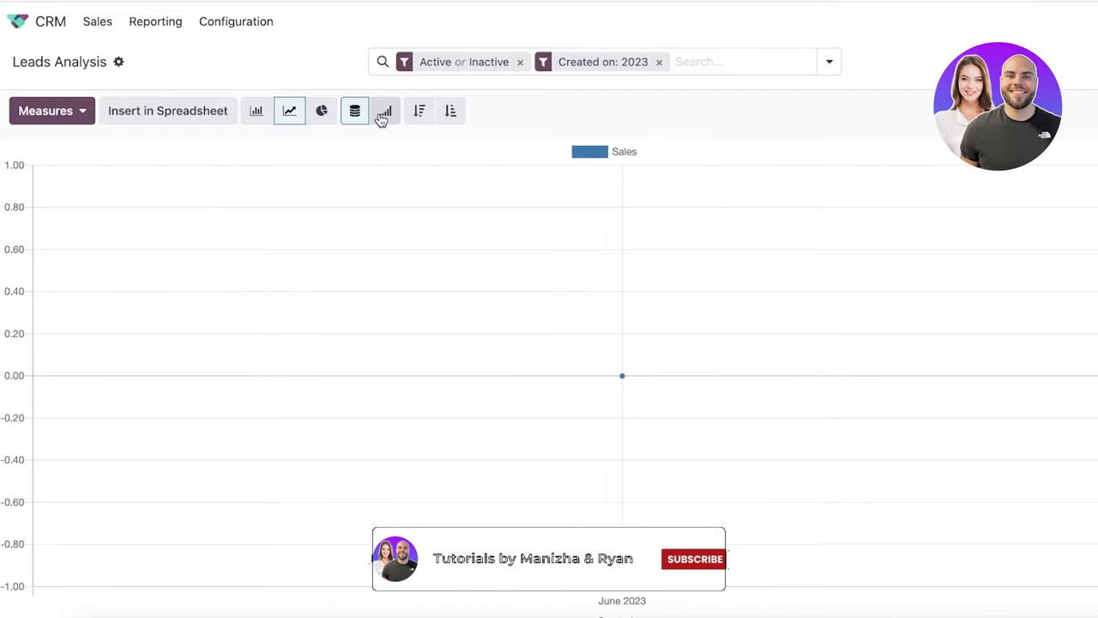
click(450, 112)
click(417, 111)
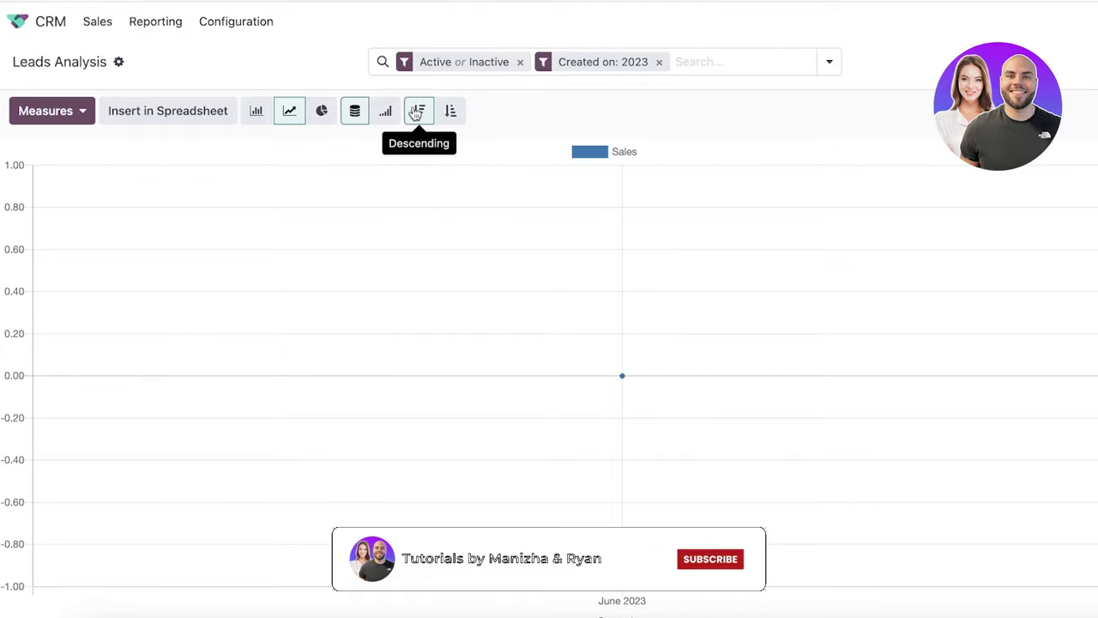
Open My Activities and check the list of planned activities.
click(102, 26)
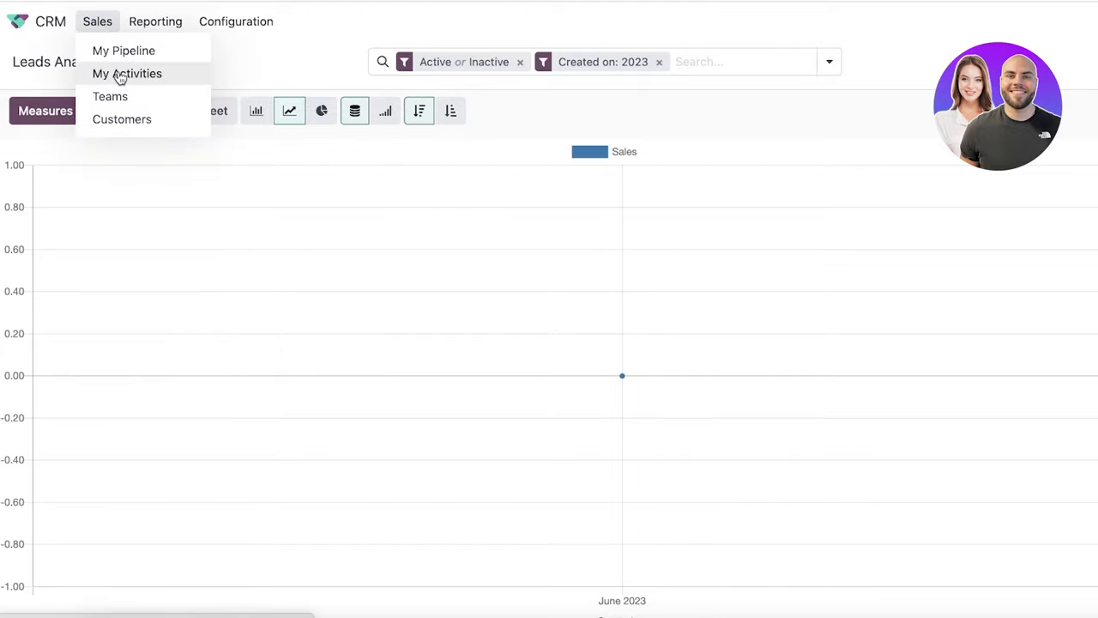
click(120, 77)
click(91, 31)
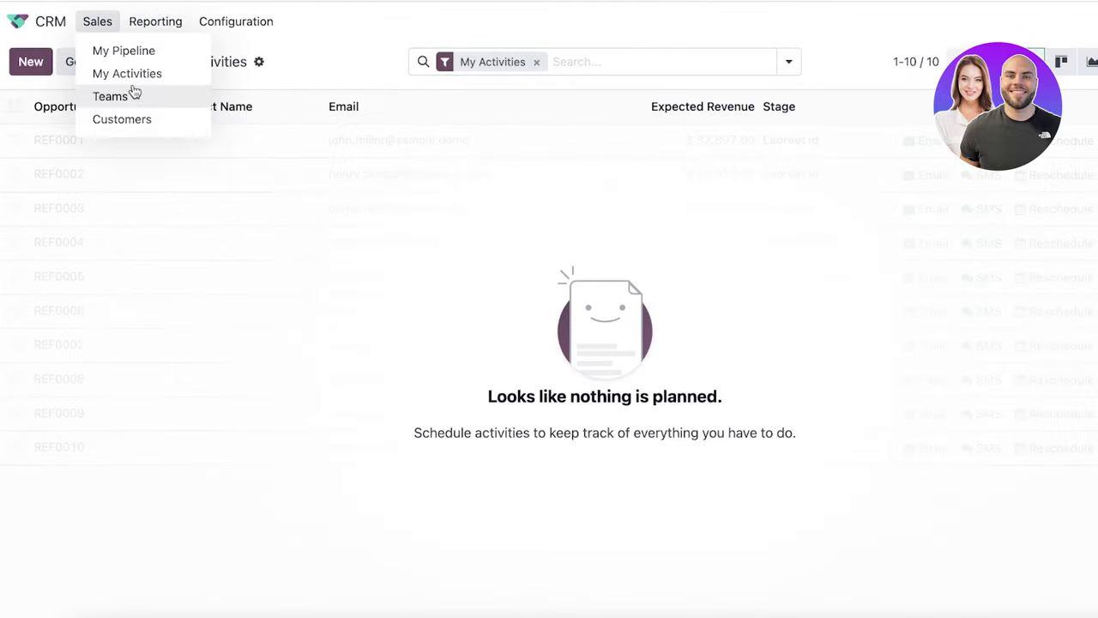
click(361, 233)
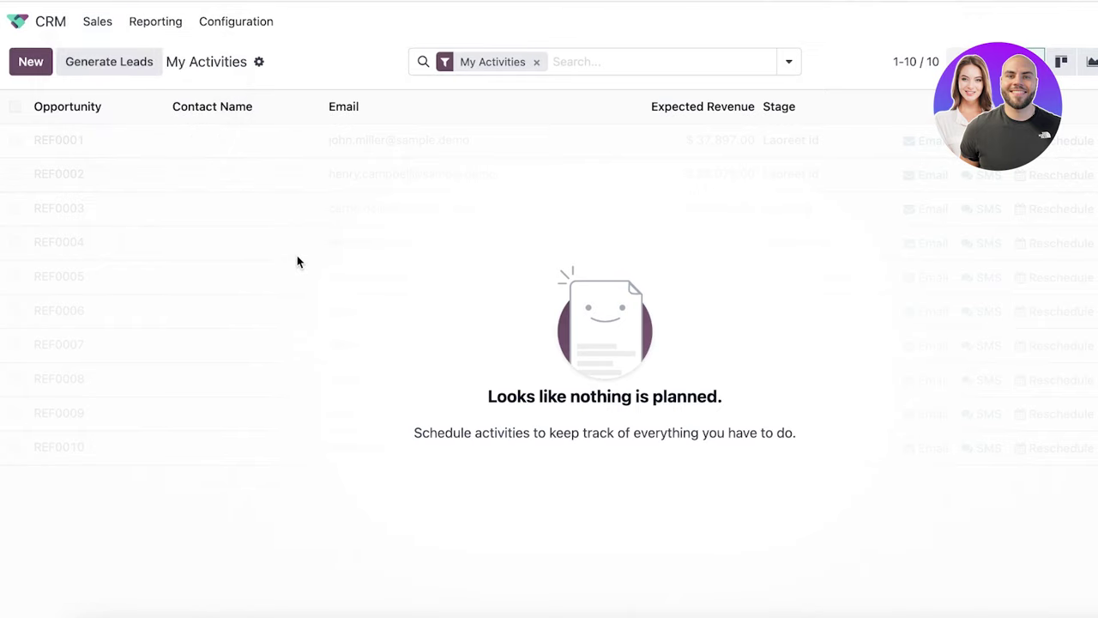
click(12, 64)
click(110, 55)
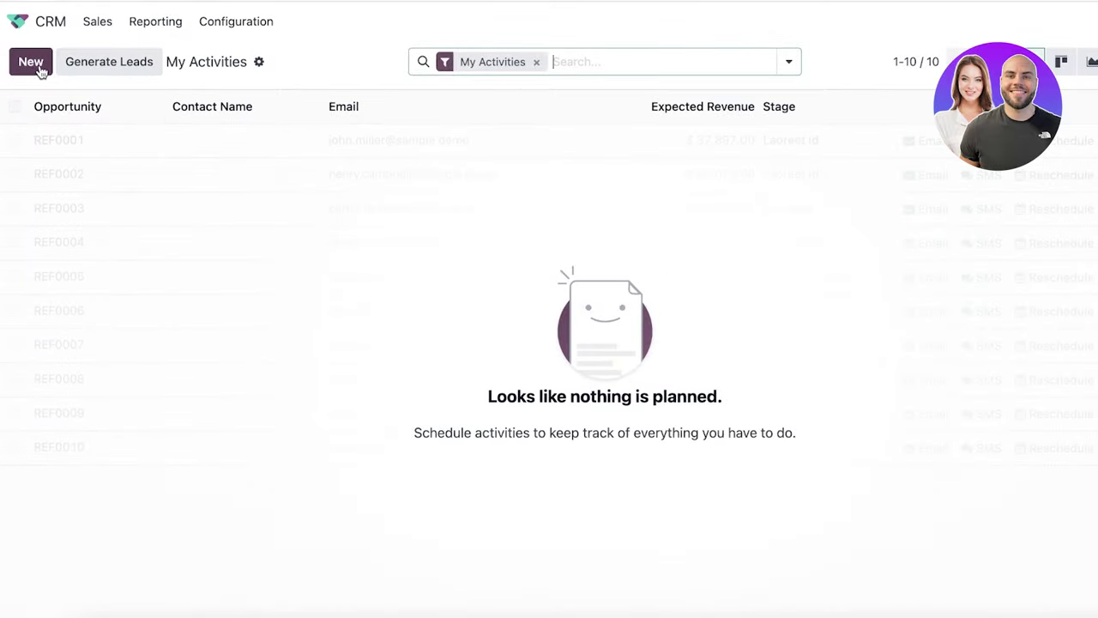
Open the sales teams overview and set the Sales team card's color to red.
click(89, 31)
click(96, 99)
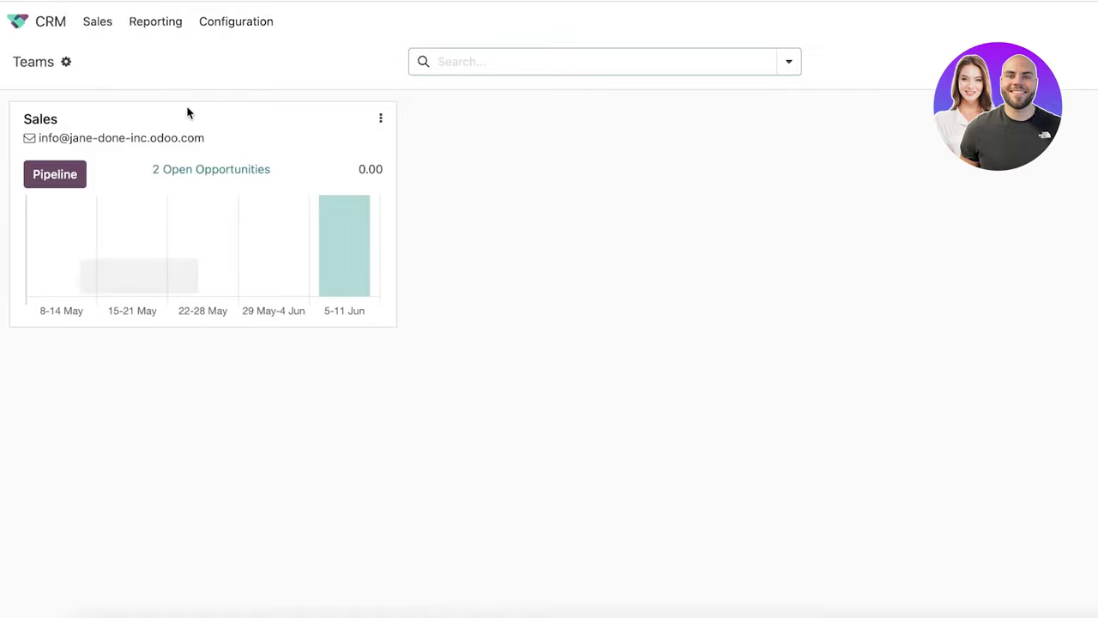
click(380, 120)
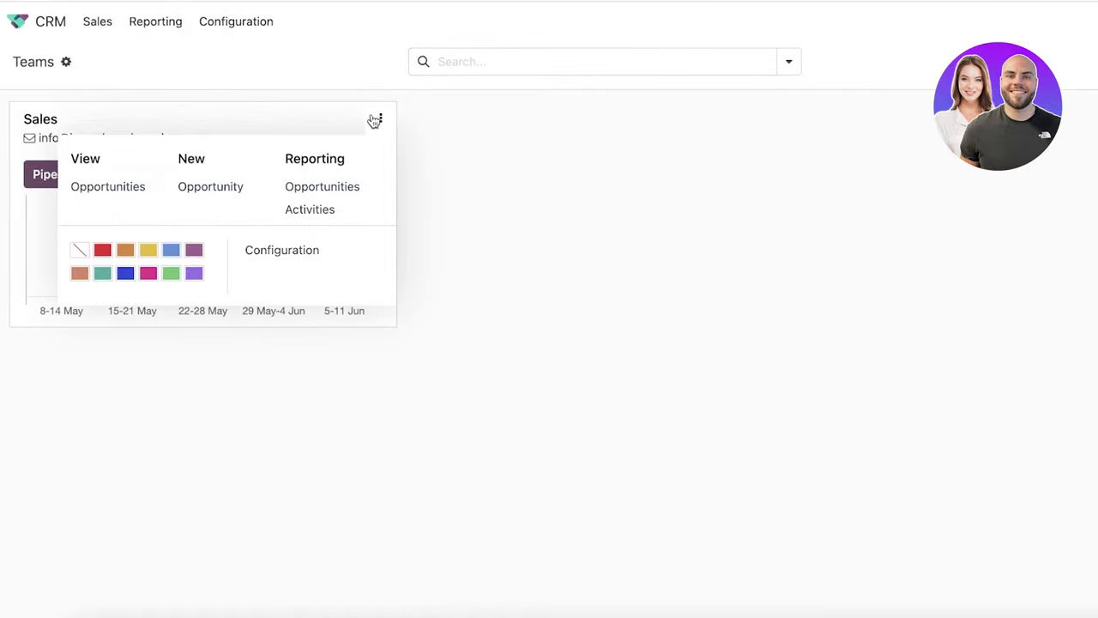
click(103, 251)
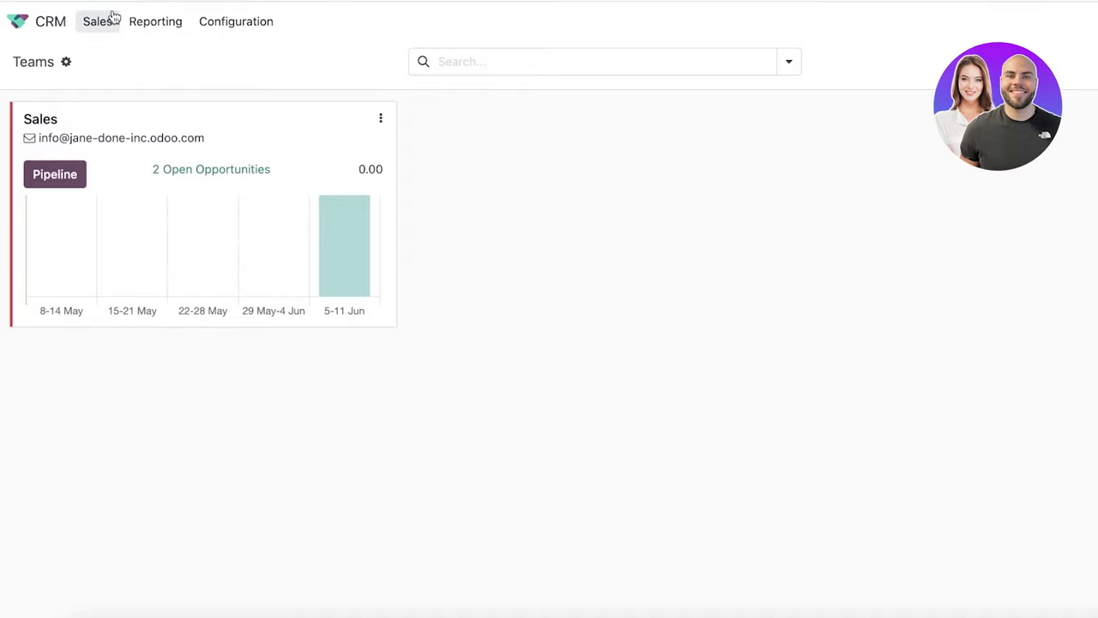
Open the Pipeline Analysis report and examine the opportunities charted by stage.
click(146, 31)
click(80, 202)
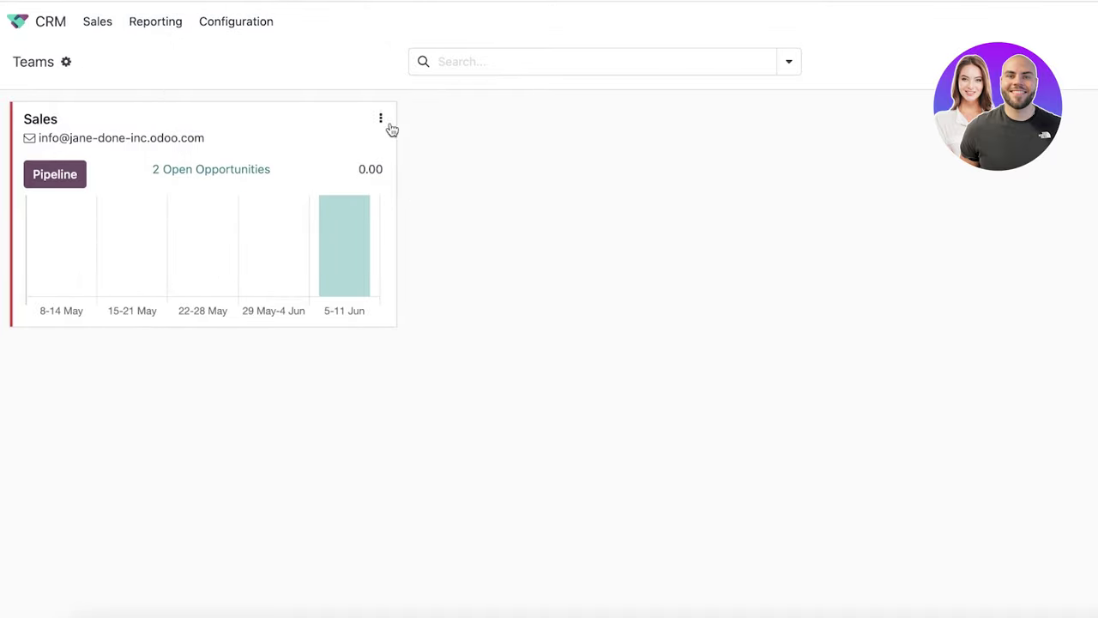
click(177, 26)
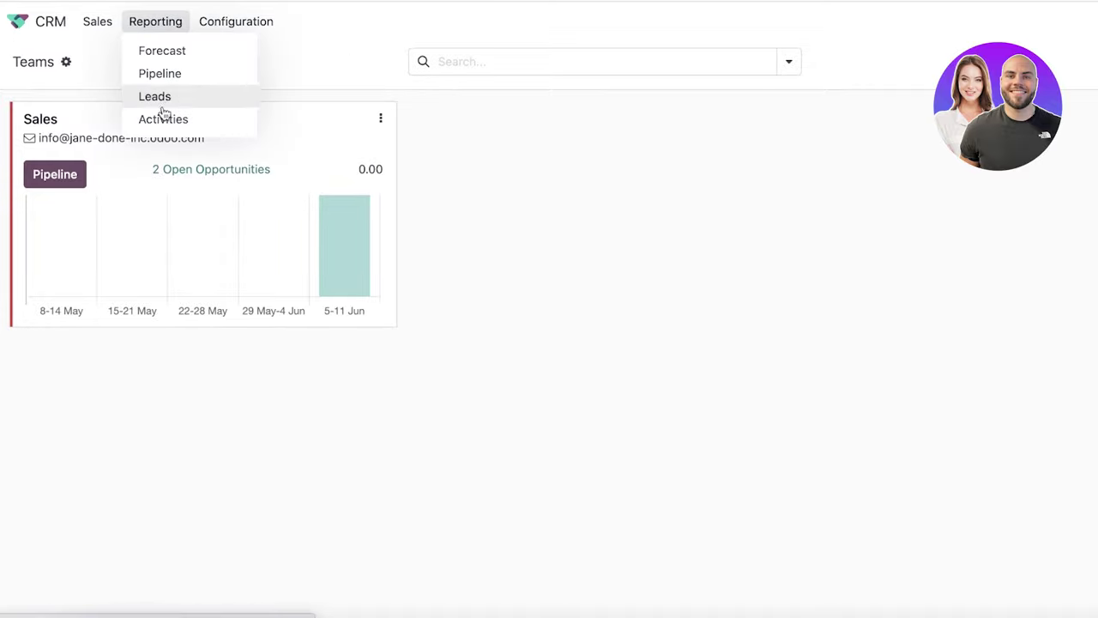
click(145, 76)
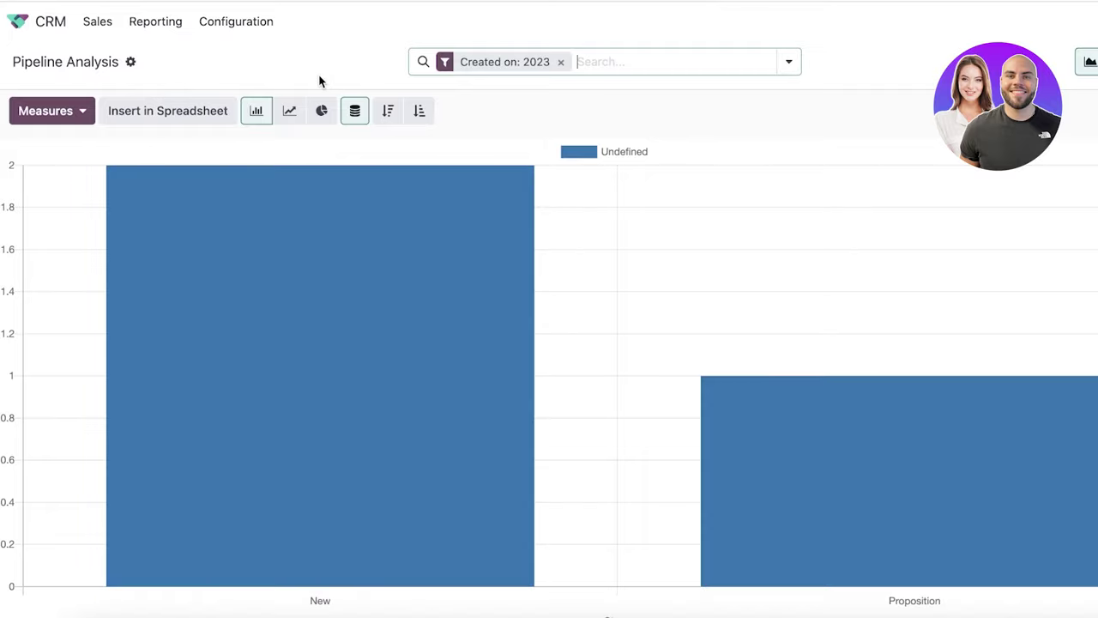
Look over the CRM configuration options and reopen the Leads Analysis report.
click(239, 26)
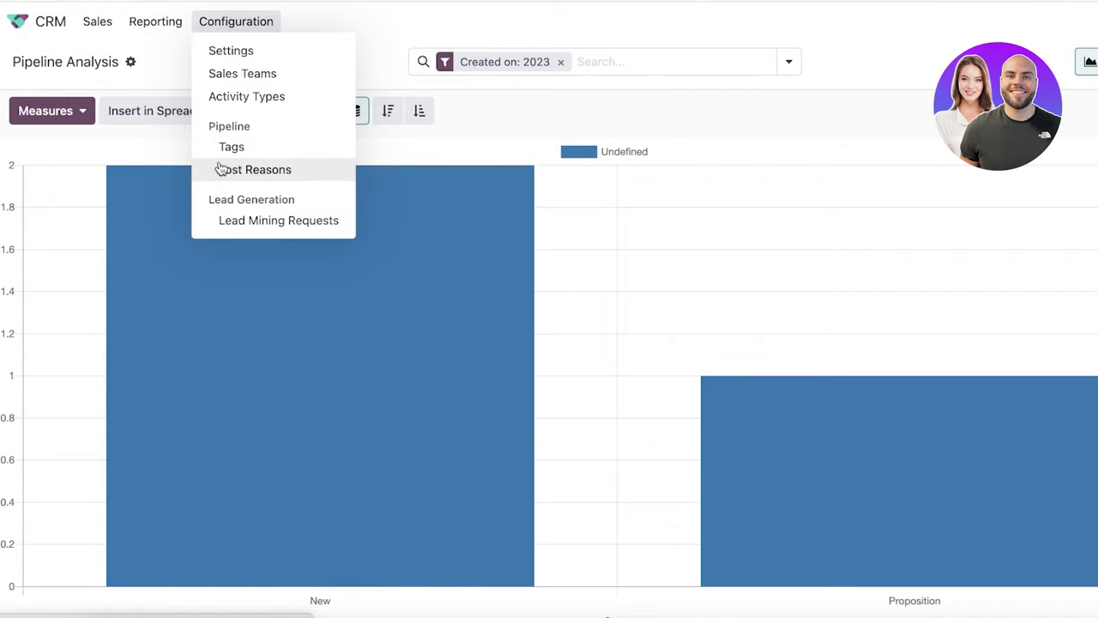
click(102, 26)
click(163, 25)
click(156, 97)
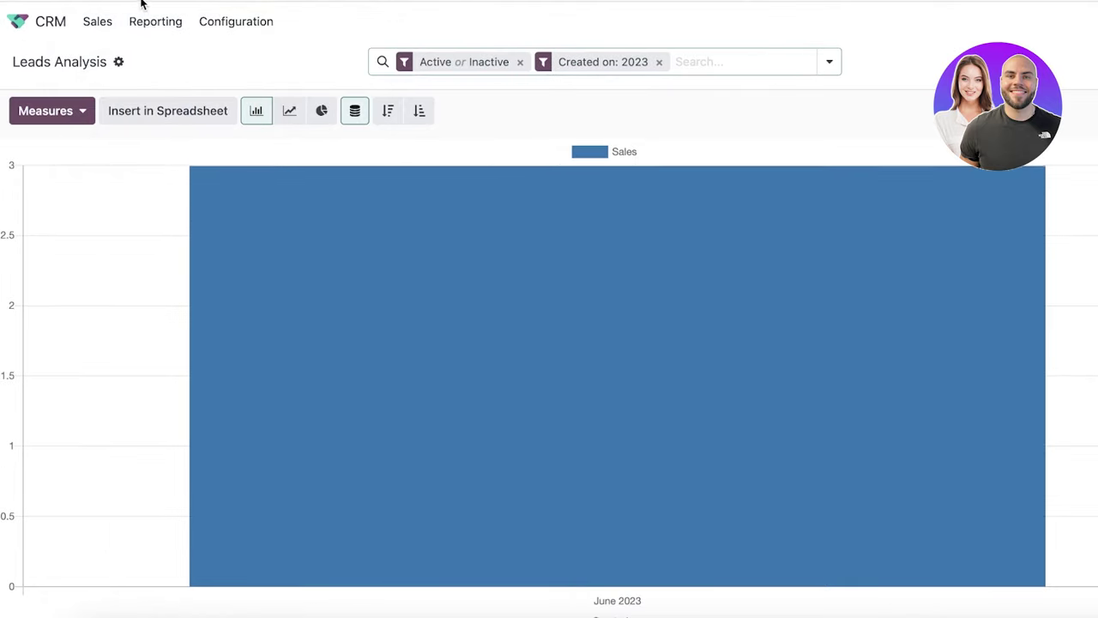
Return to my pipeline and open the EFU Life Assurance opportunity.
click(97, 22)
click(100, 53)
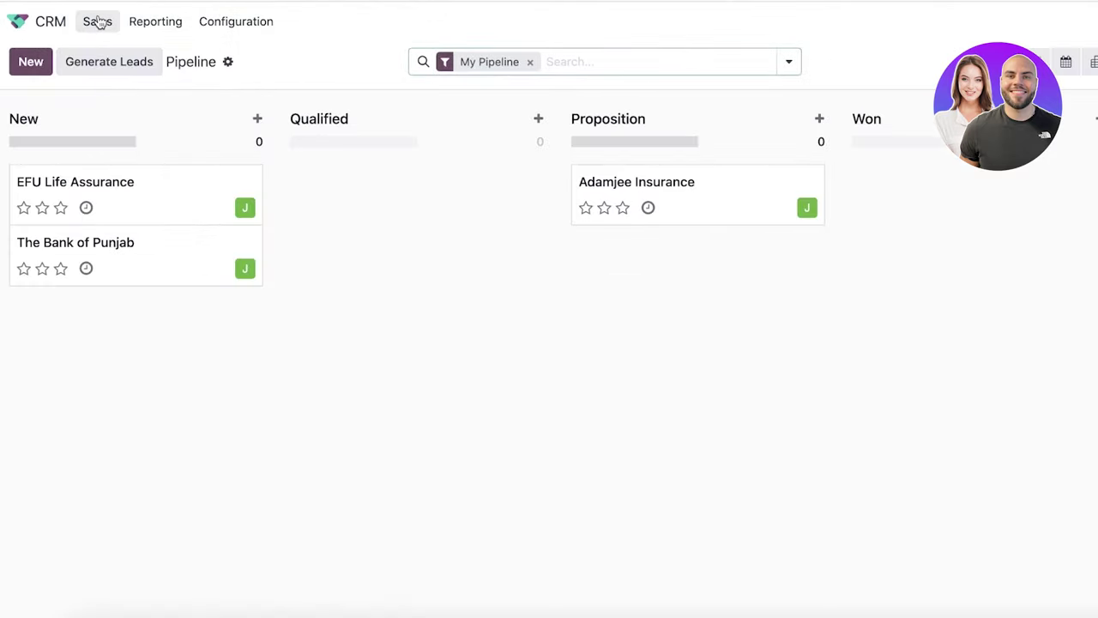
click(138, 202)
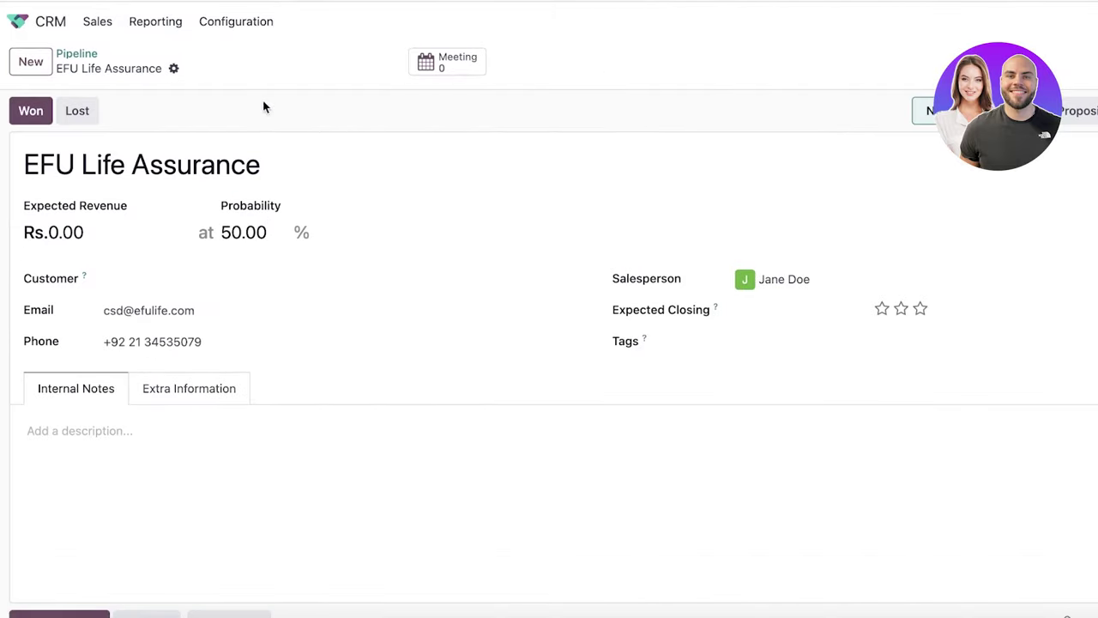
Create the tag "Employee Manageme" on the EFU Life Assurance opportunity.
click(645, 342)
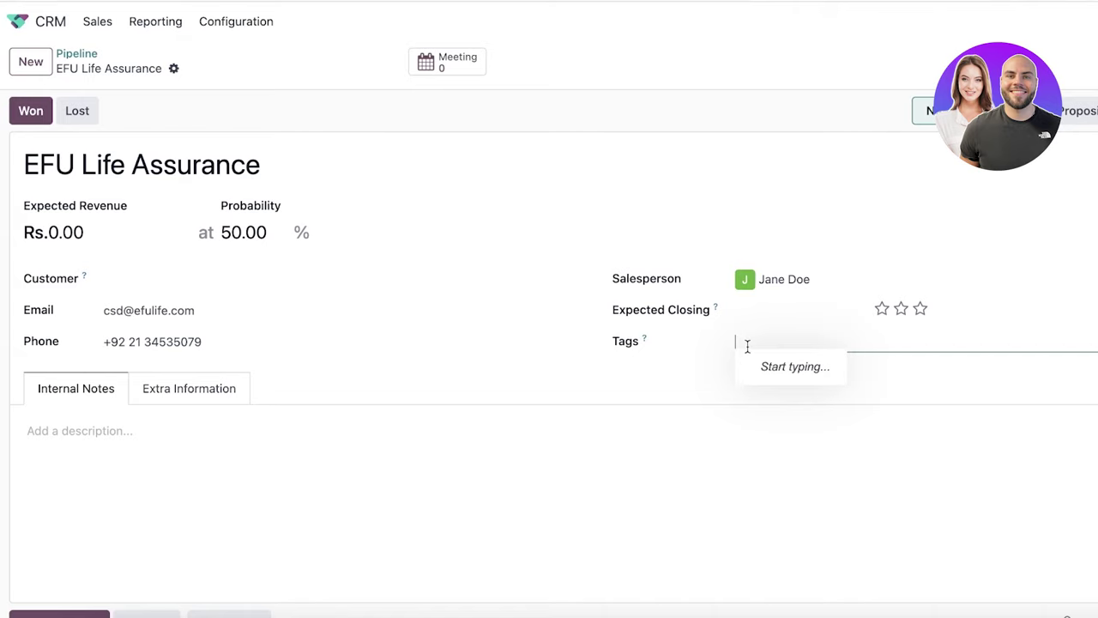
text(Life)
key(BackSpace)
key(BackSpace)
key(BackSpace)
key(BackSpace)
text(Employee Manageme)
key(Return)
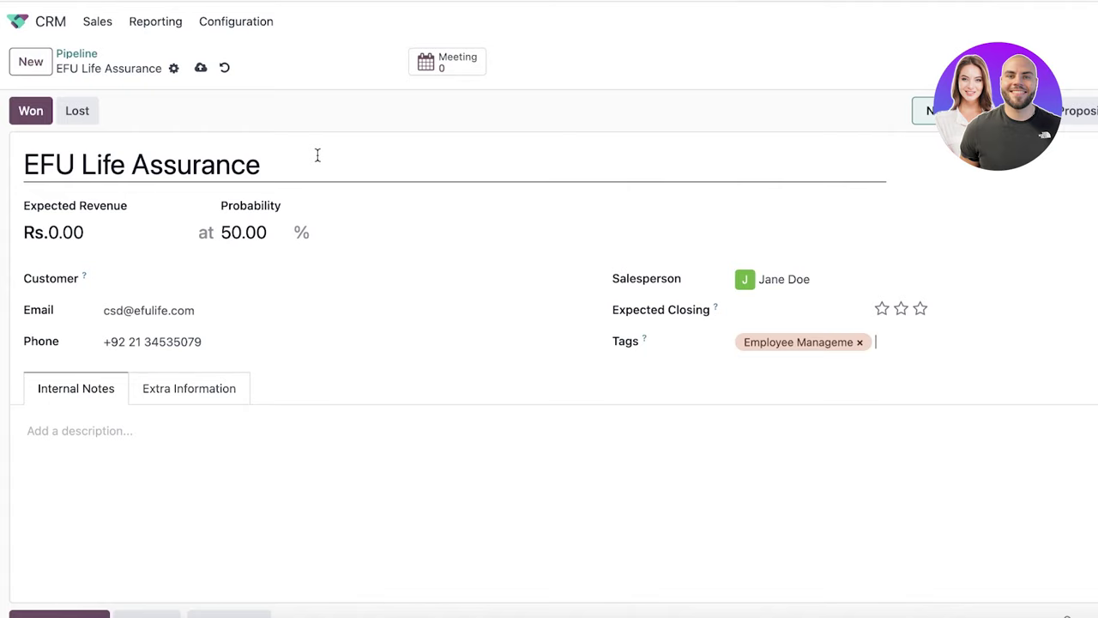
Open the list of CRM pipeline tags in the configuration.
click(172, 22)
click(242, 85)
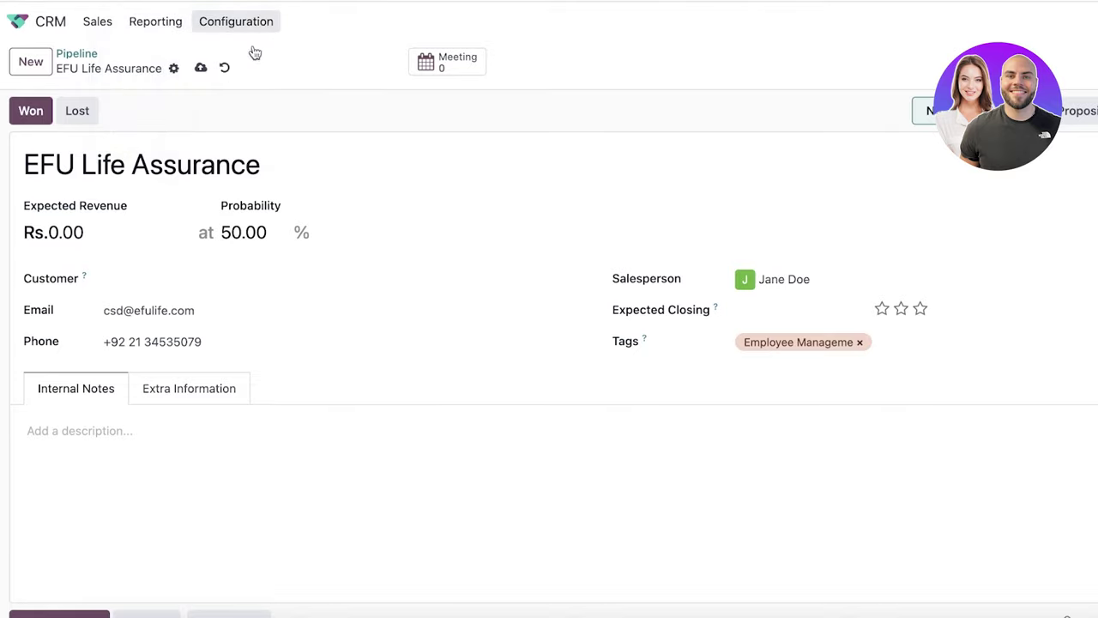
click(241, 25)
click(226, 145)
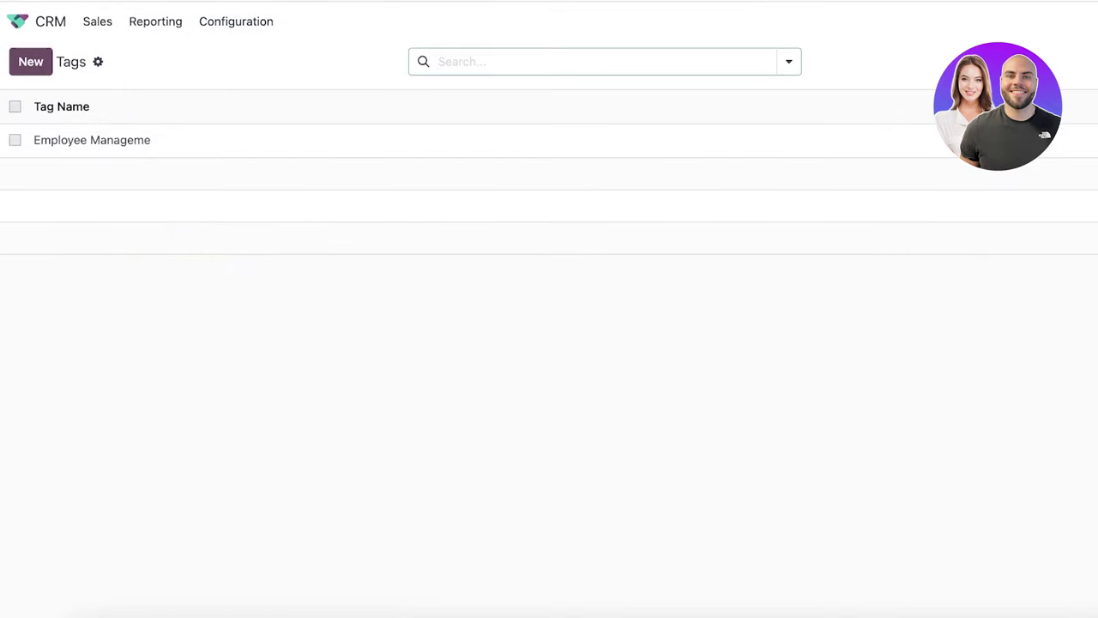
Open the Employee Manageme tag for editing in the tag list.
click(130, 144)
click(261, 131)
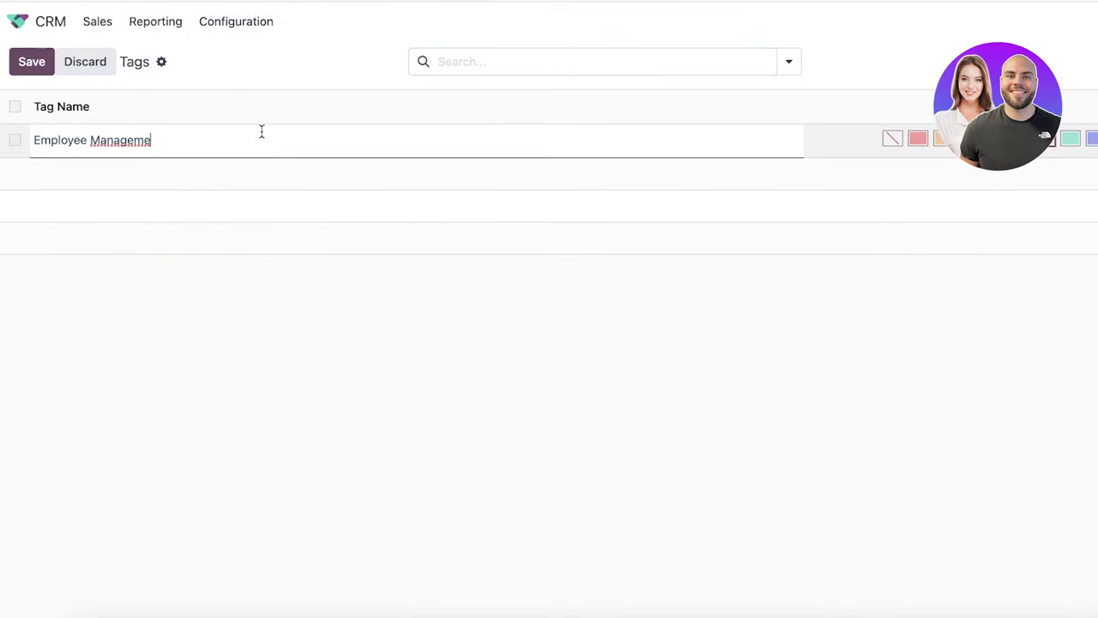
click(15, 142)
click(15, 141)
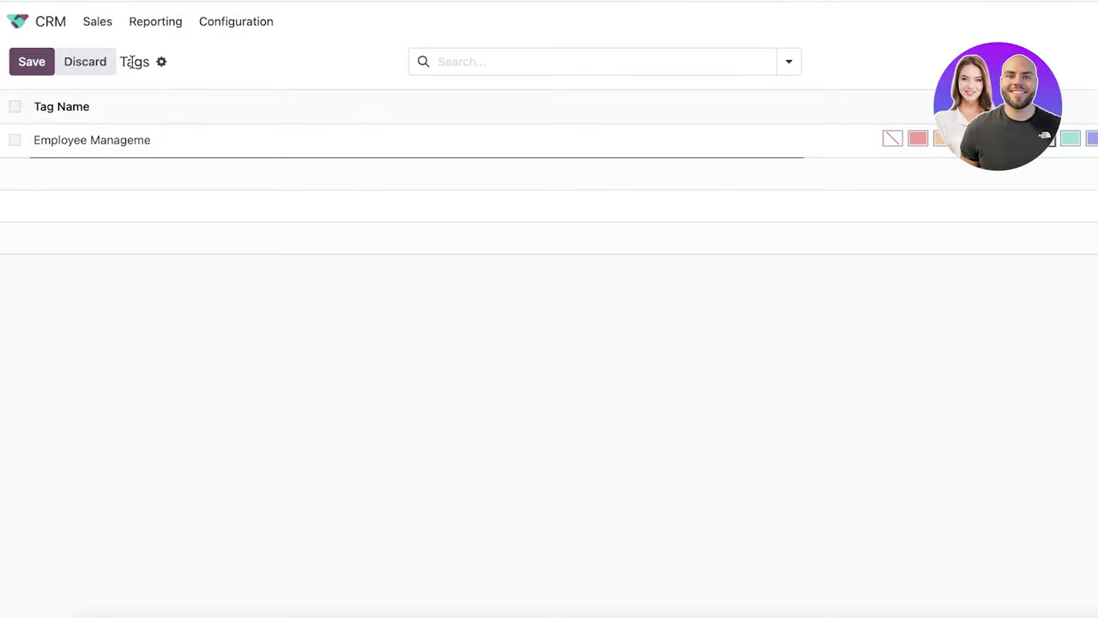
Open the list of lost reasons and check the actions available for "Not enough stock".
click(199, 28)
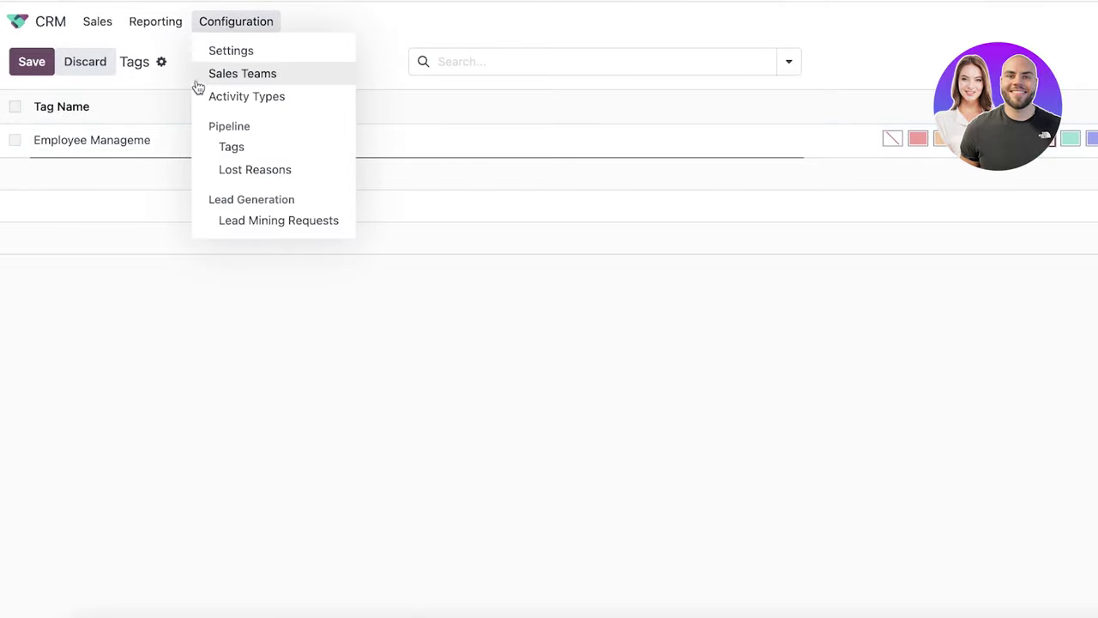
click(220, 170)
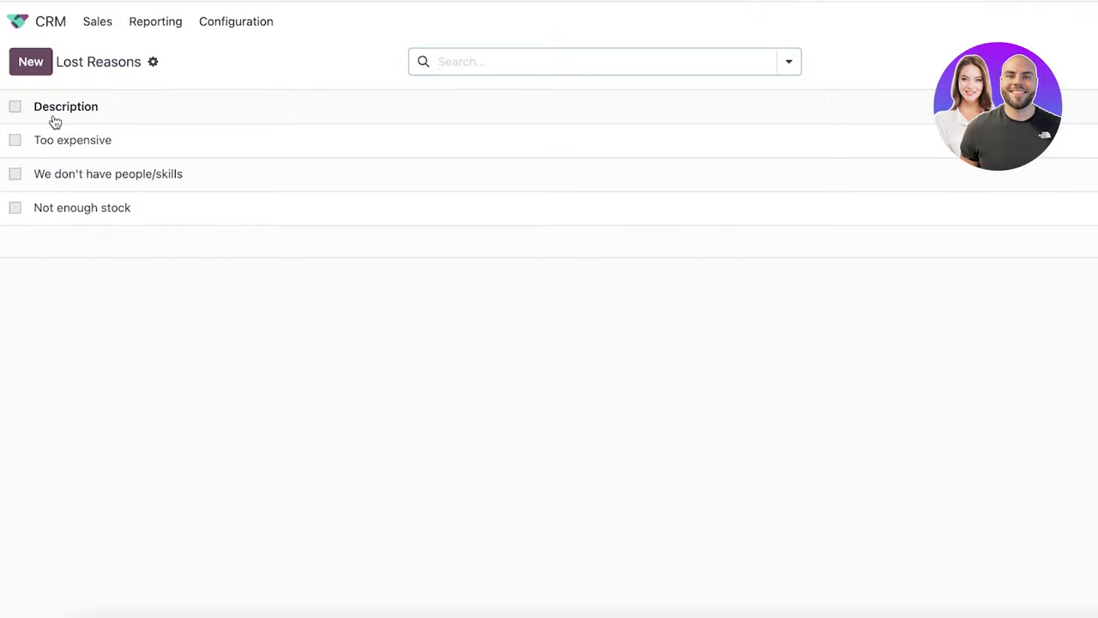
click(22, 118)
click(17, 140)
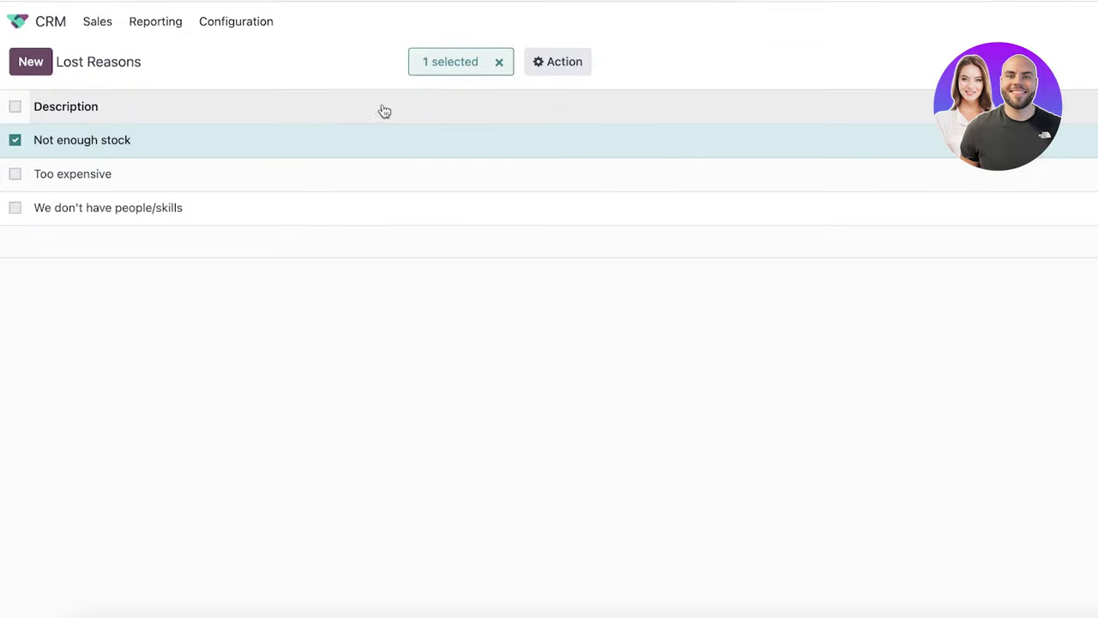
click(537, 67)
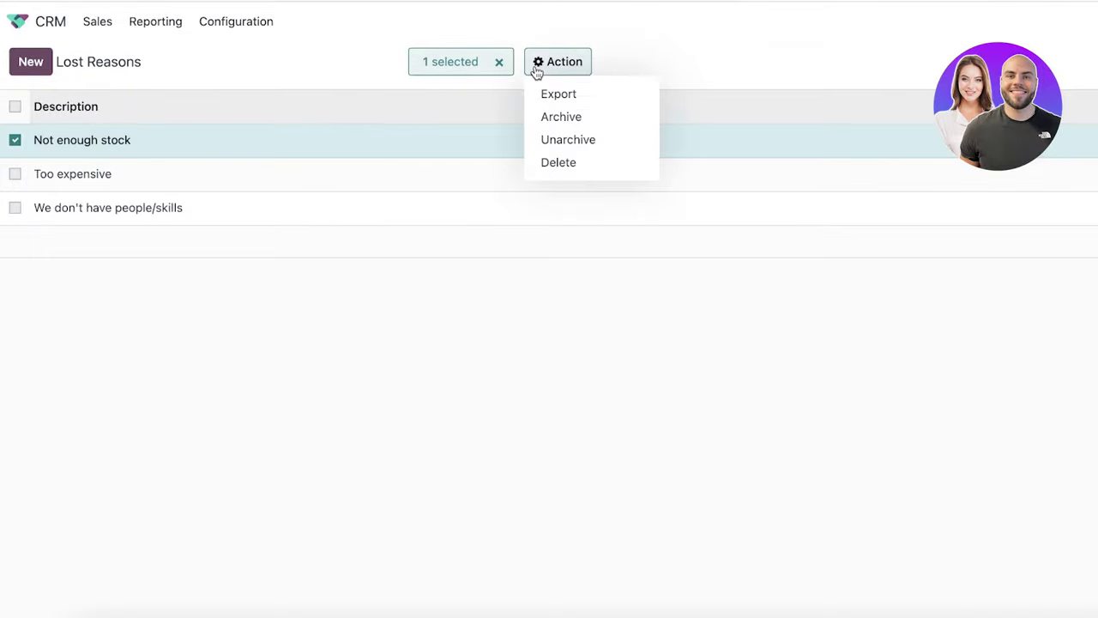
click(260, 235)
click(44, 73)
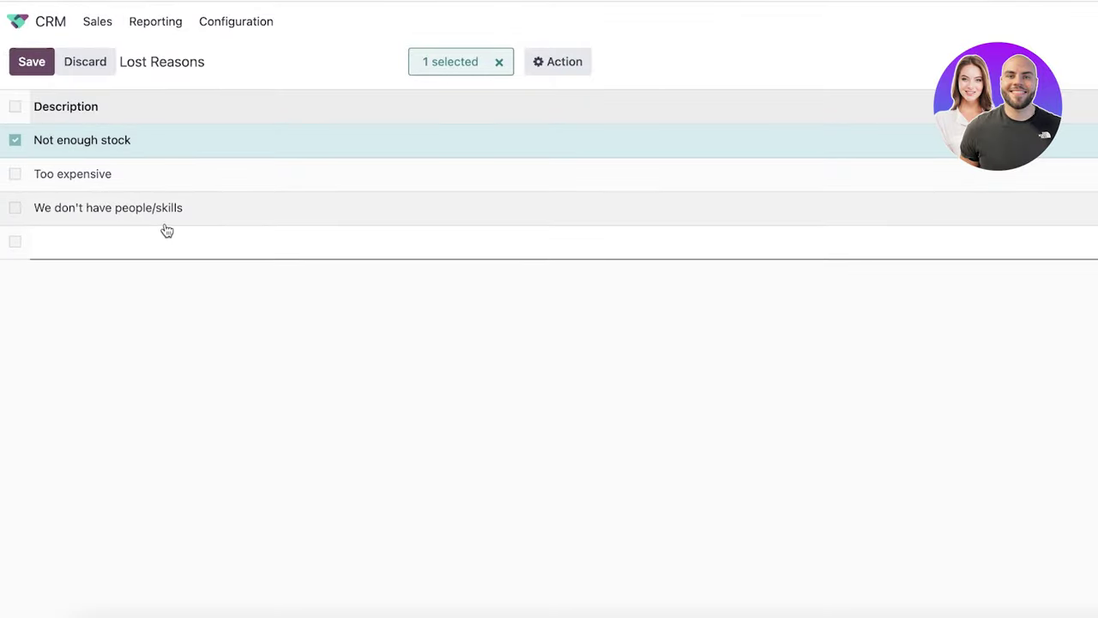
click(82, 69)
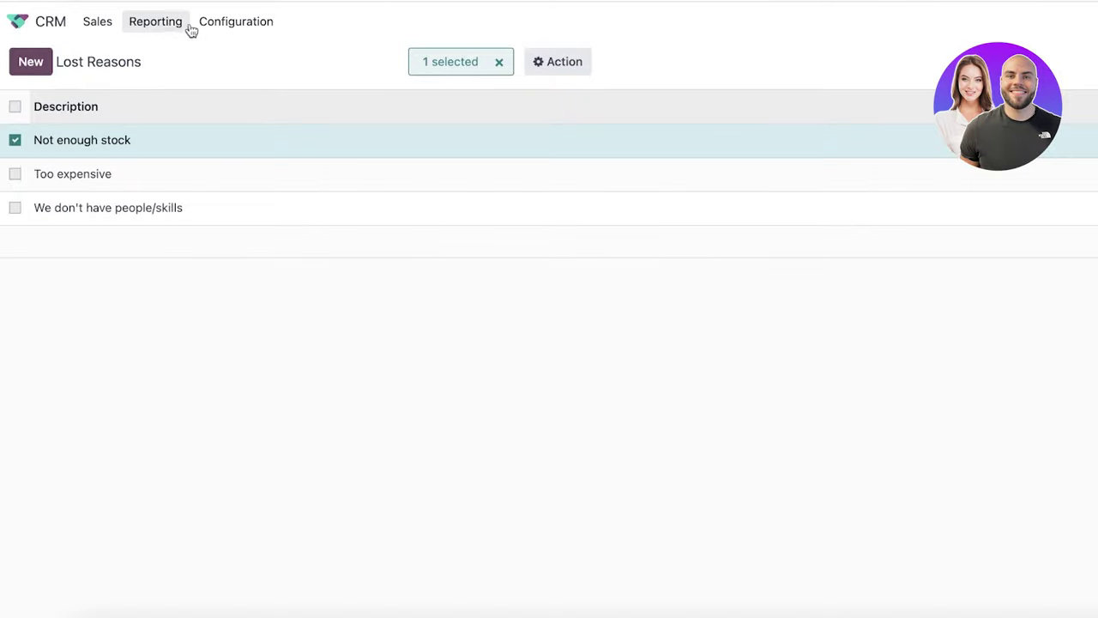
click(499, 62)
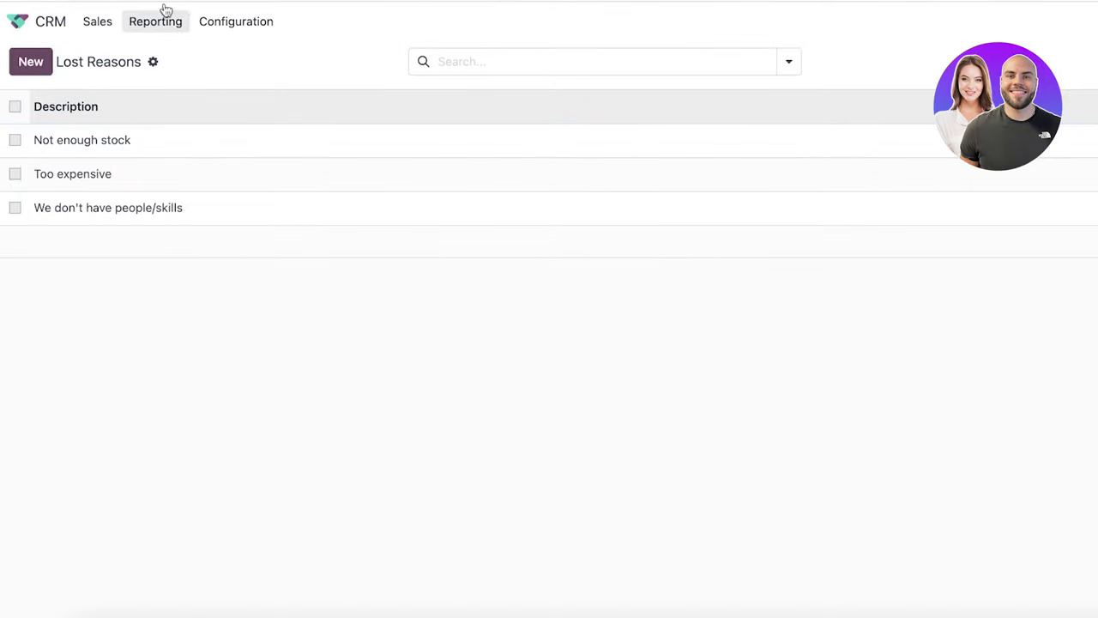
Switch to Dashboards and review the CRM Leads and Pipeline dashboards.
click(114, 28)
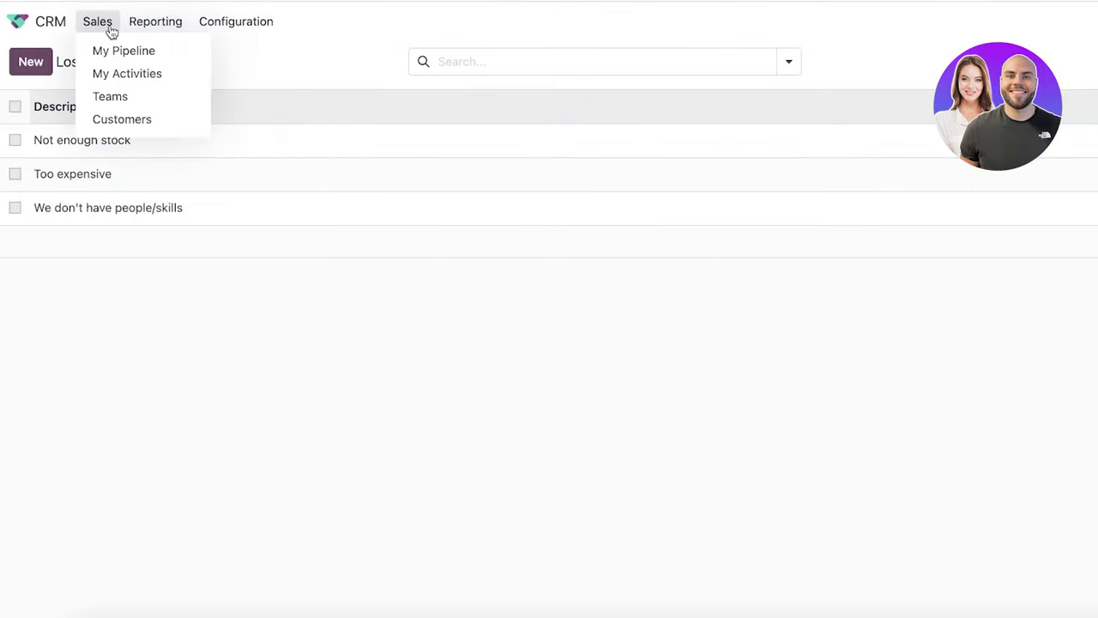
click(18, 22)
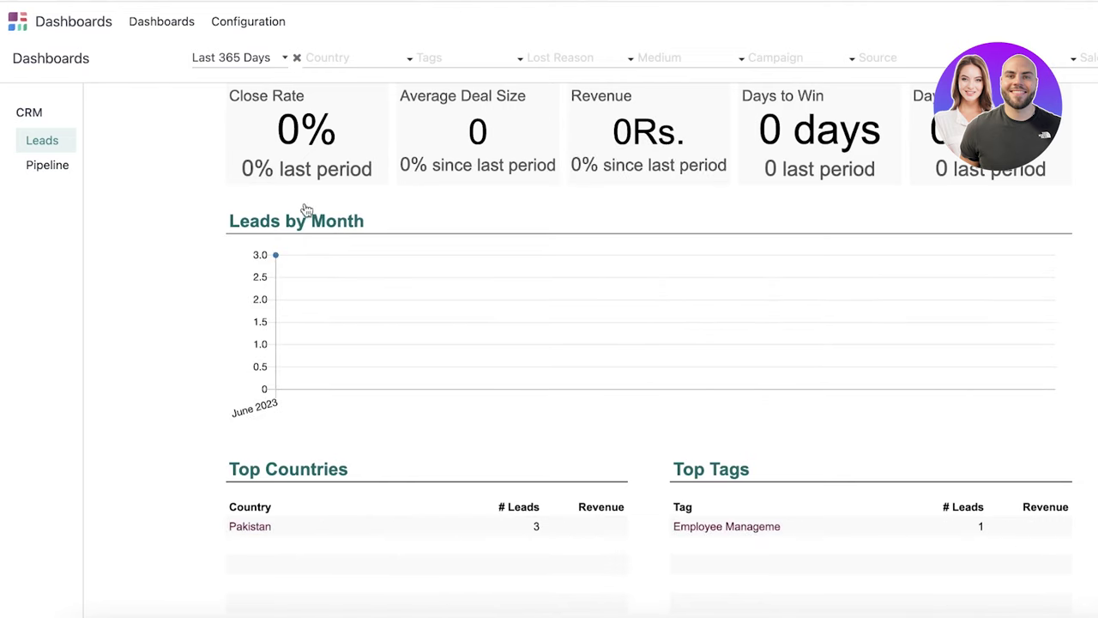
click(60, 170)
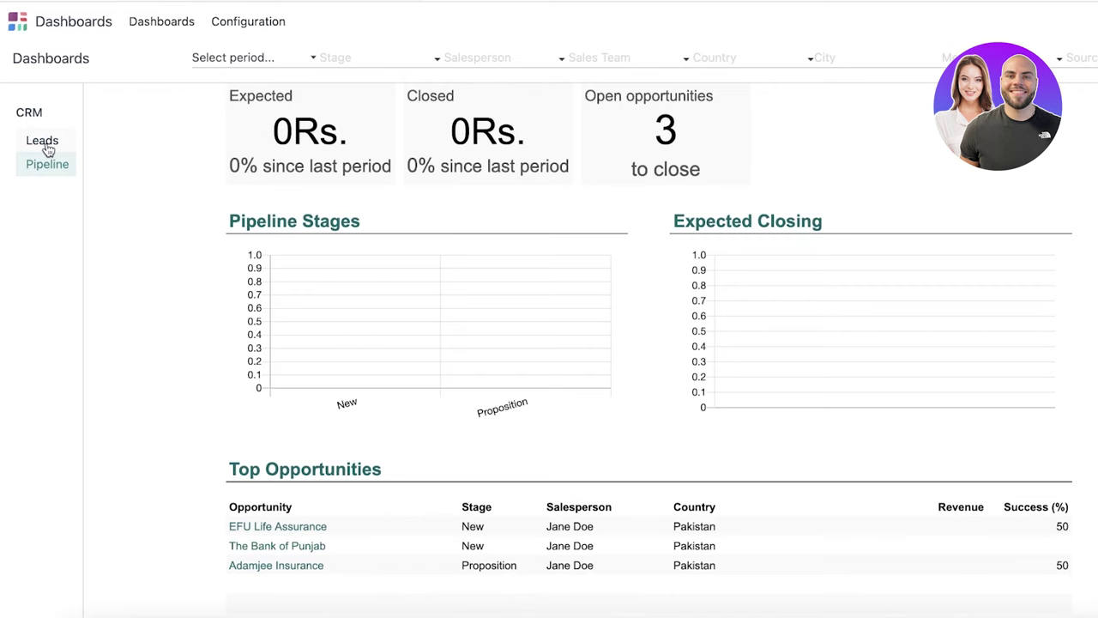
click(44, 145)
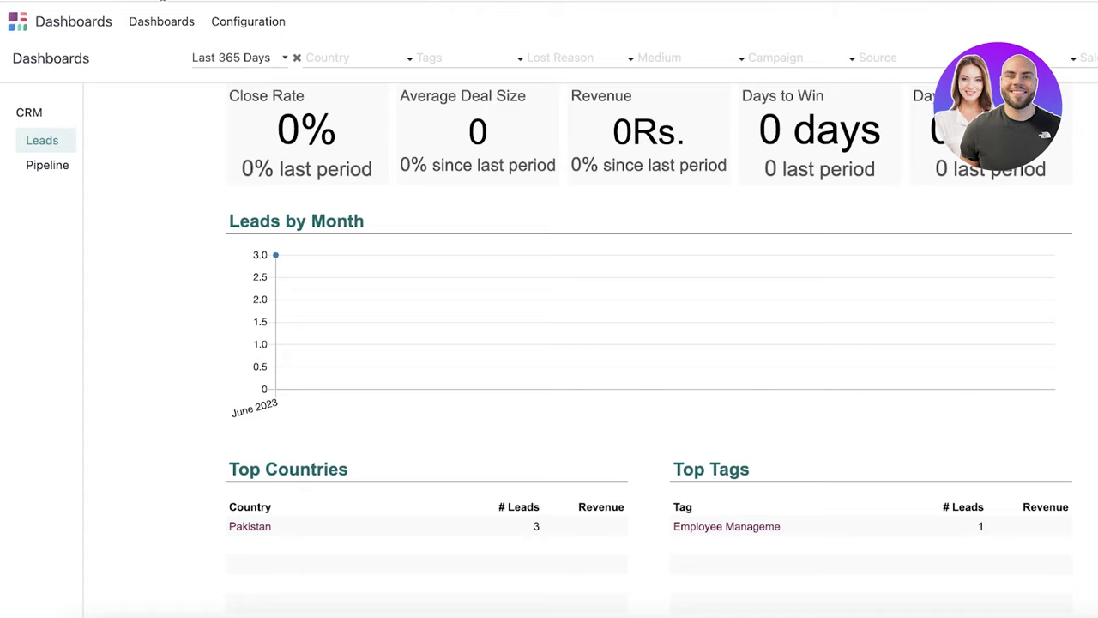
click(225, 25)
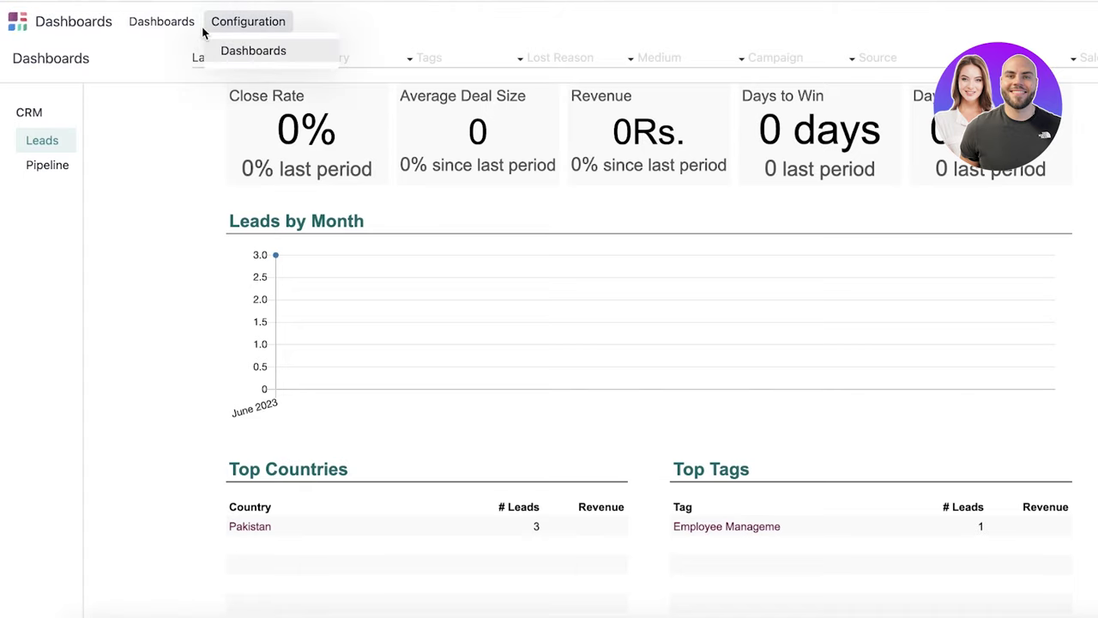
Switch to Apps and browse the catalogue of installable modules.
click(44, 25)
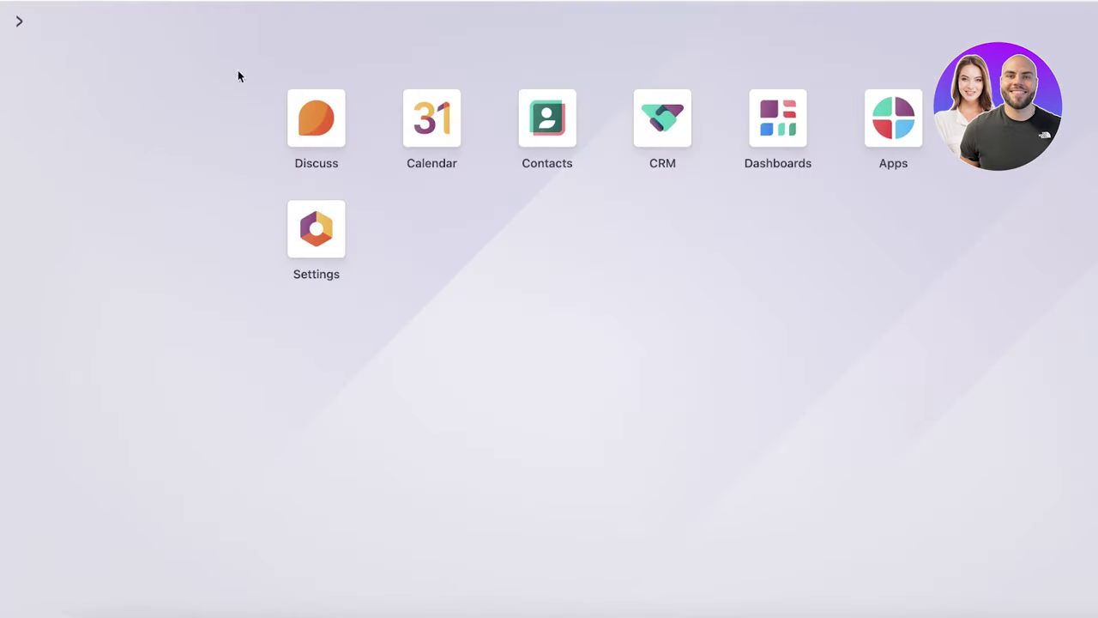
click(888, 128)
scroll(646, 181, down, 1)
scroll(646, 181, down, 5)
scroll(562, 187, up, 5)
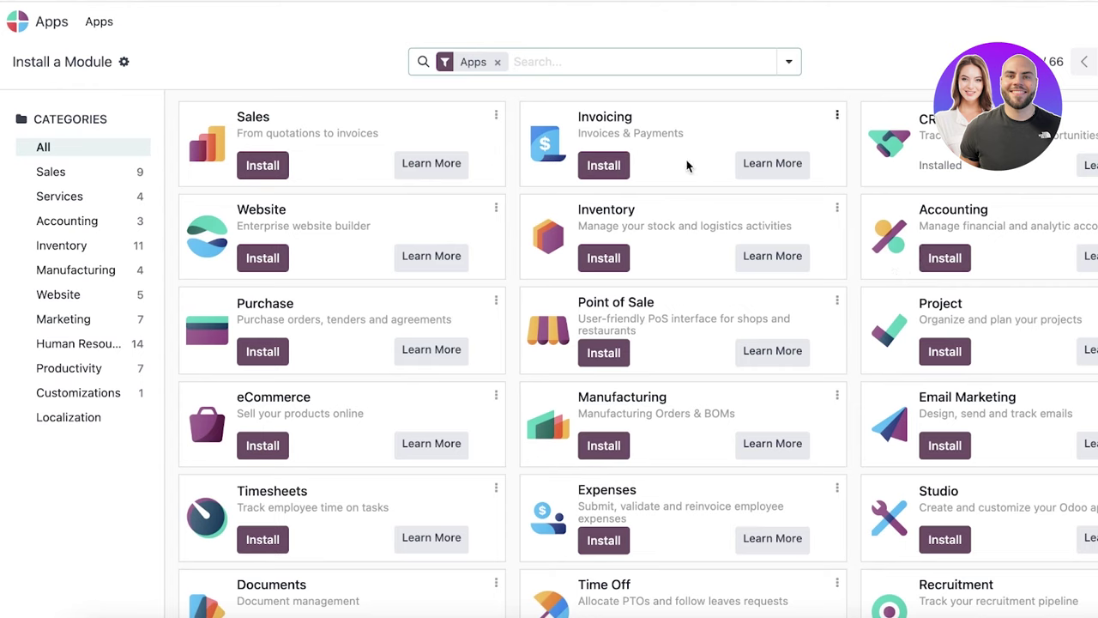
Try to install the Invoicing module.
click(586, 174)
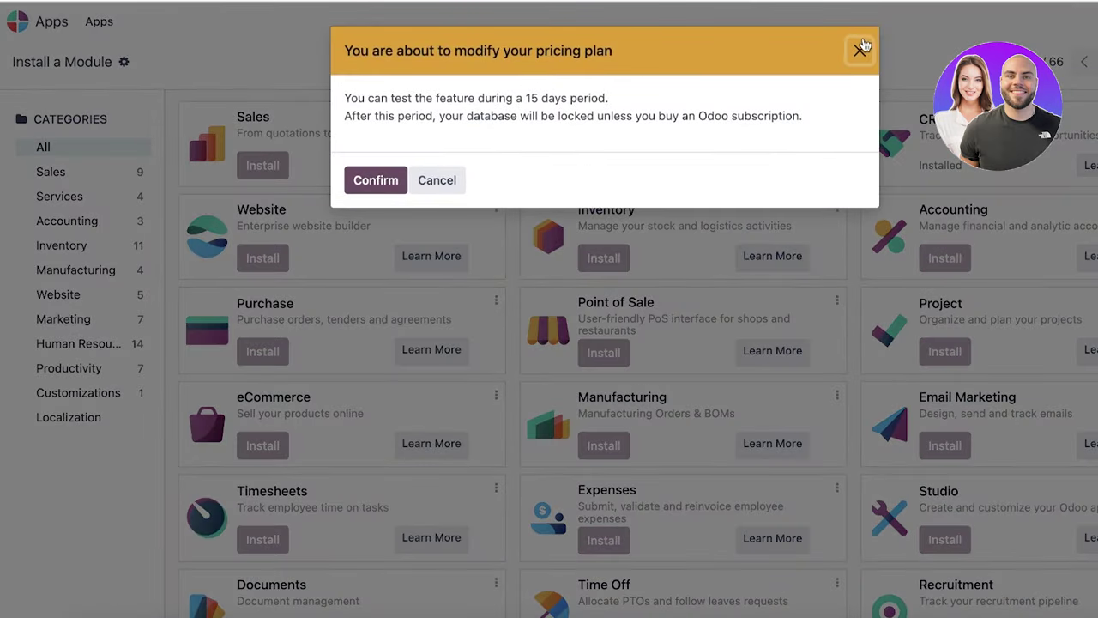
click(860, 52)
click(15, 23)
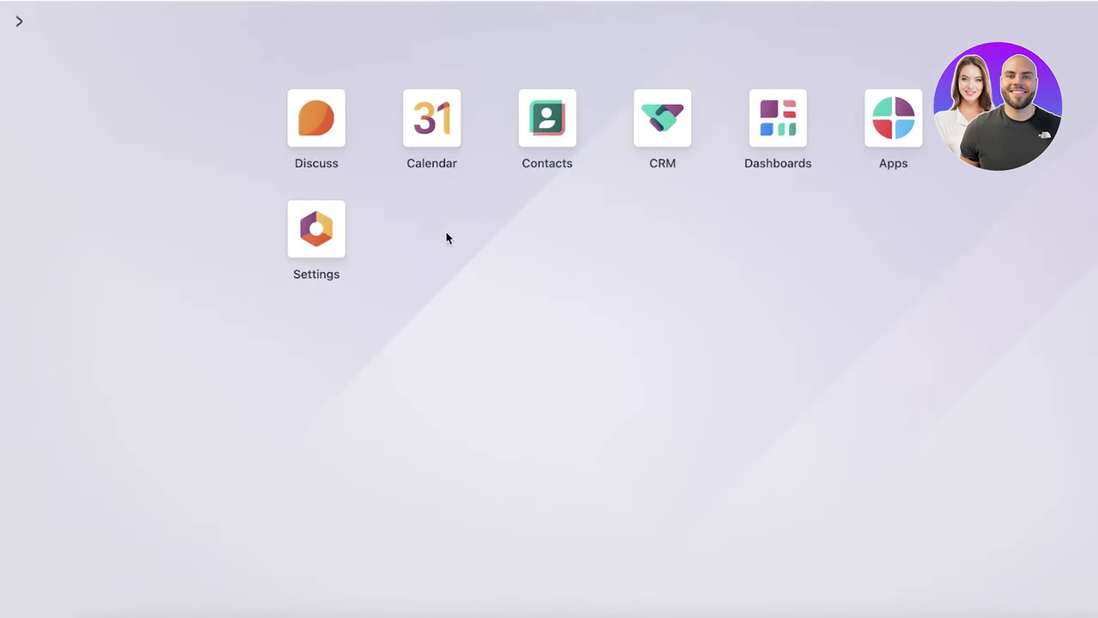
Switch to Contacts and start a new contact record.
click(560, 135)
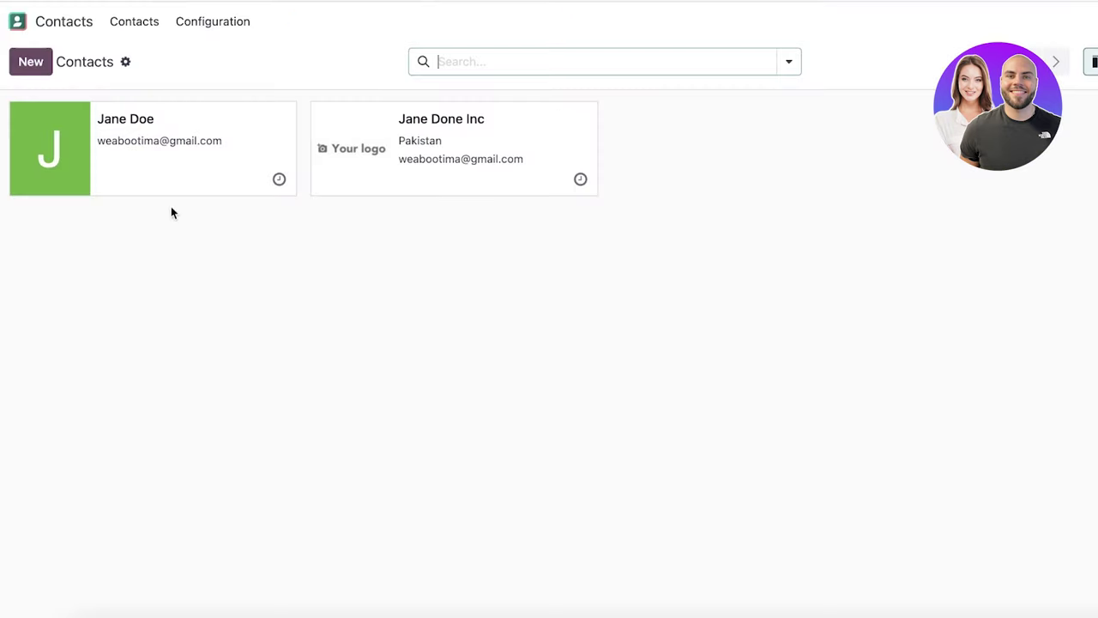
click(19, 23)
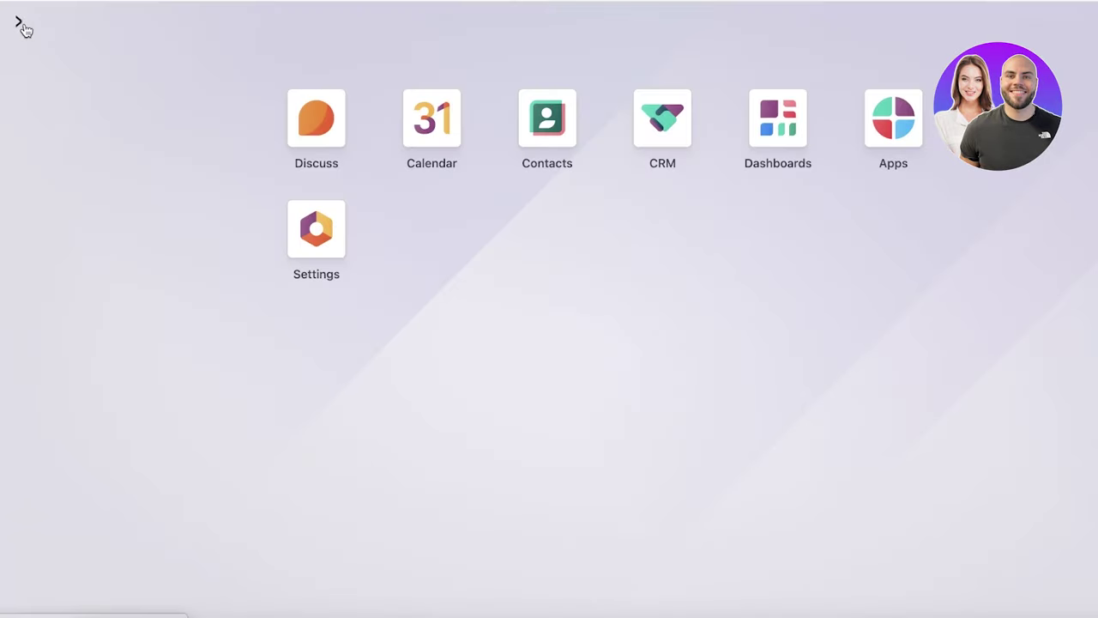
click(549, 120)
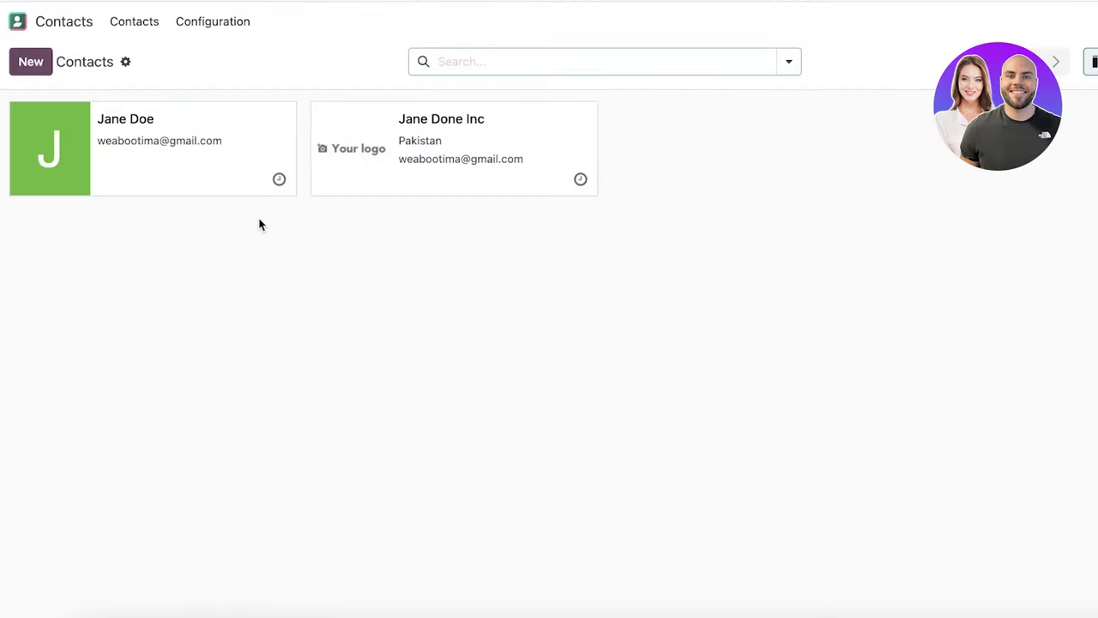
click(42, 67)
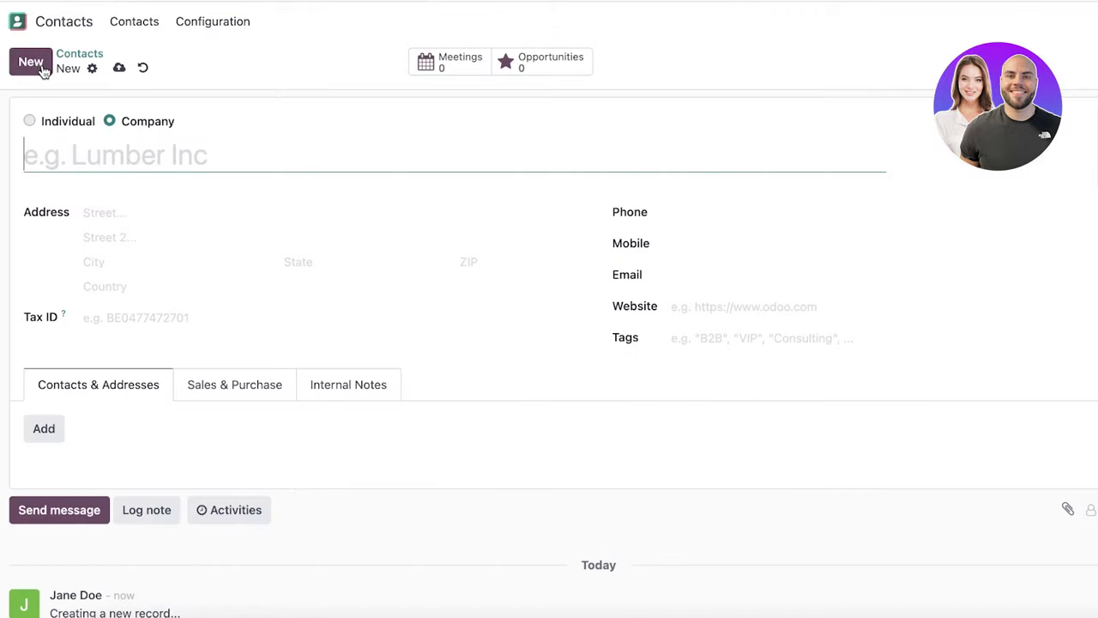
Compare the individual and company contact forms and look through the Sales & Purchase and Internal Notes sections.
click(92, 111)
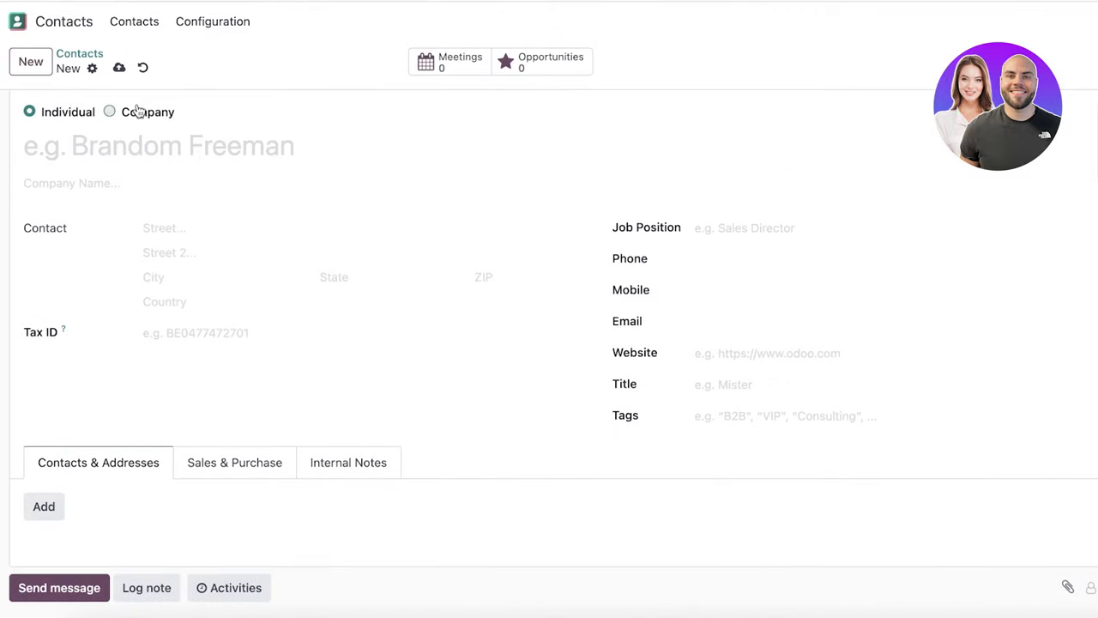
click(136, 111)
scroll(214, 248, down, 1)
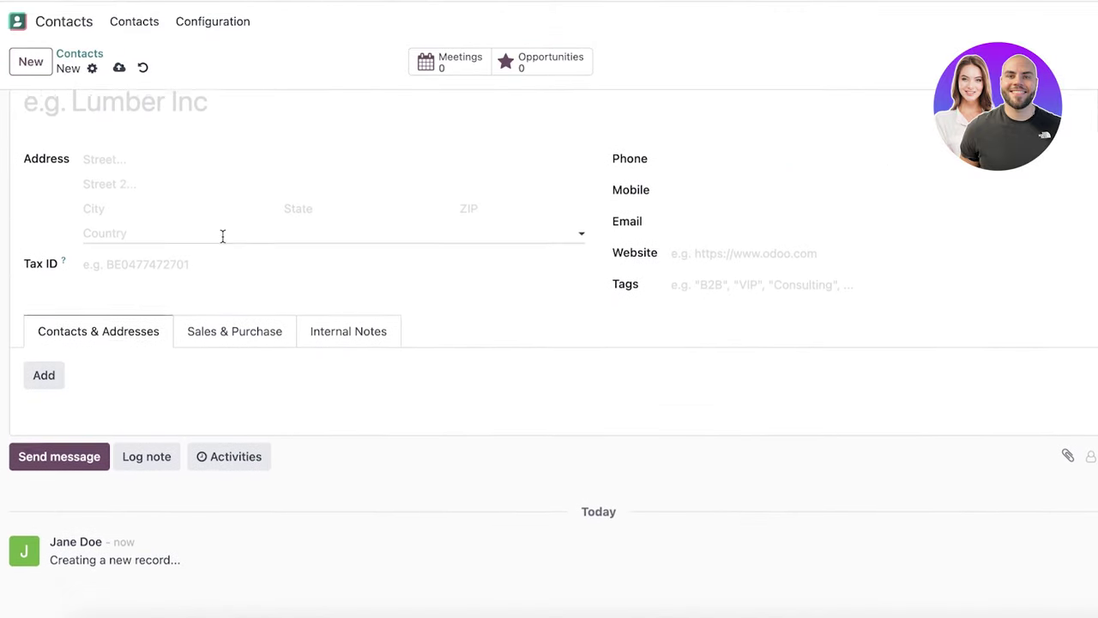
scroll(188, 238, up, 1)
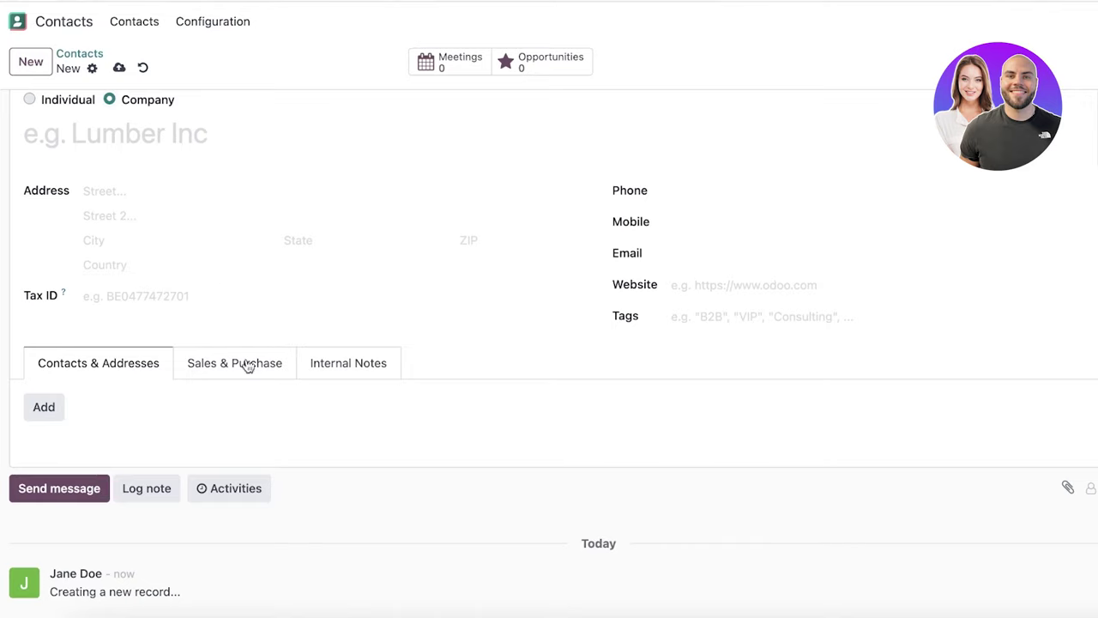
click(261, 363)
click(324, 356)
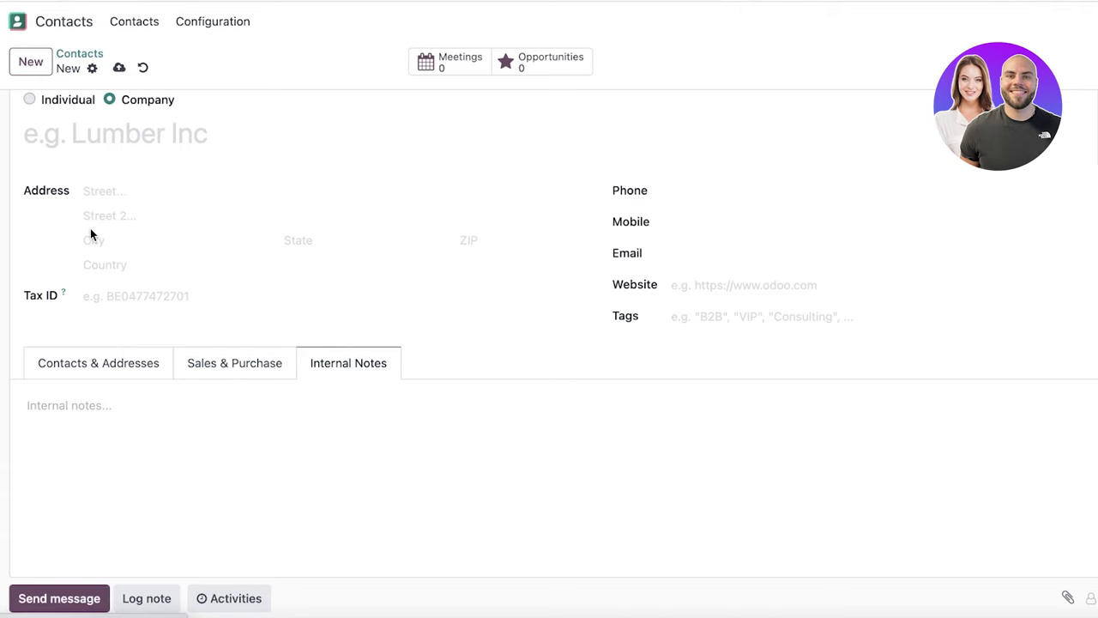
scroll(110, 231, up, 1)
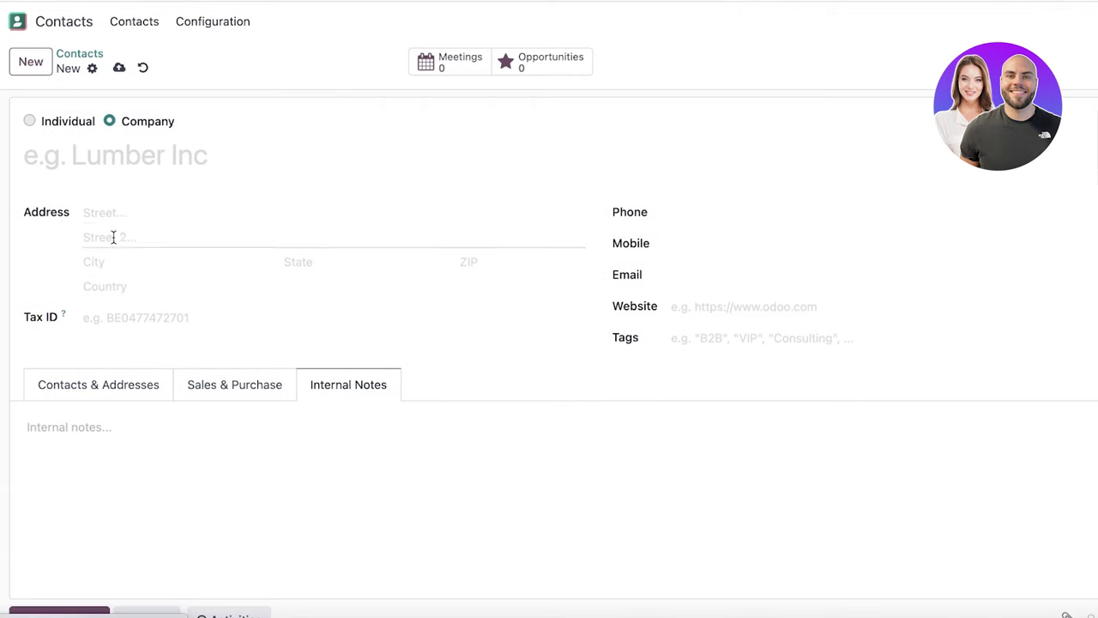
Enter the contact's name on the company record and start another new contact.
click(26, 29)
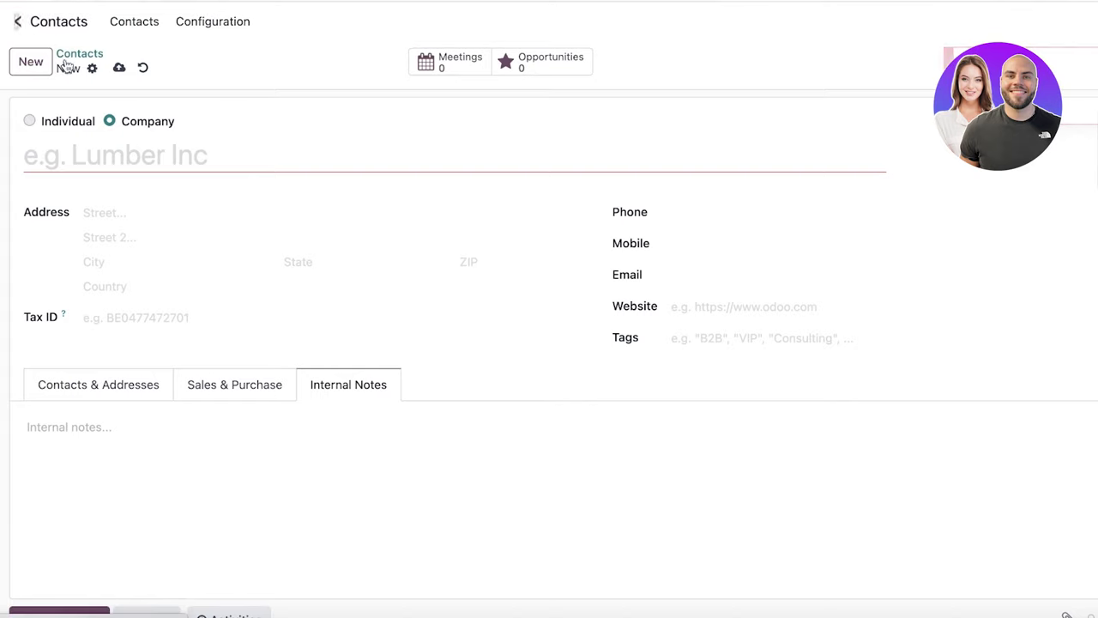
click(147, 162)
text(Jaanet)
click(137, 397)
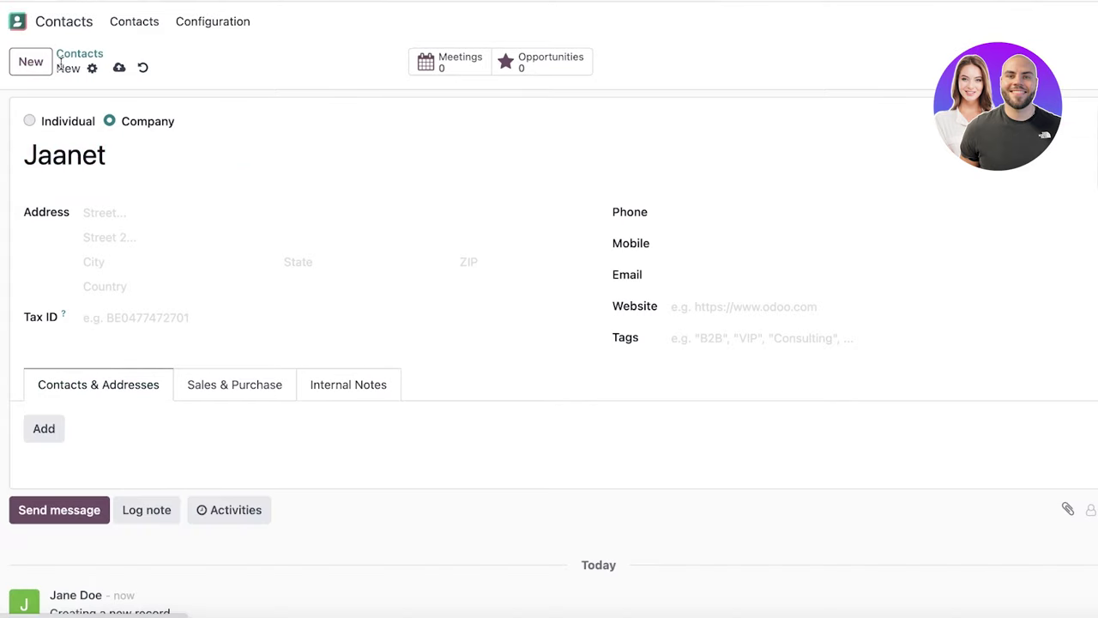
click(48, 62)
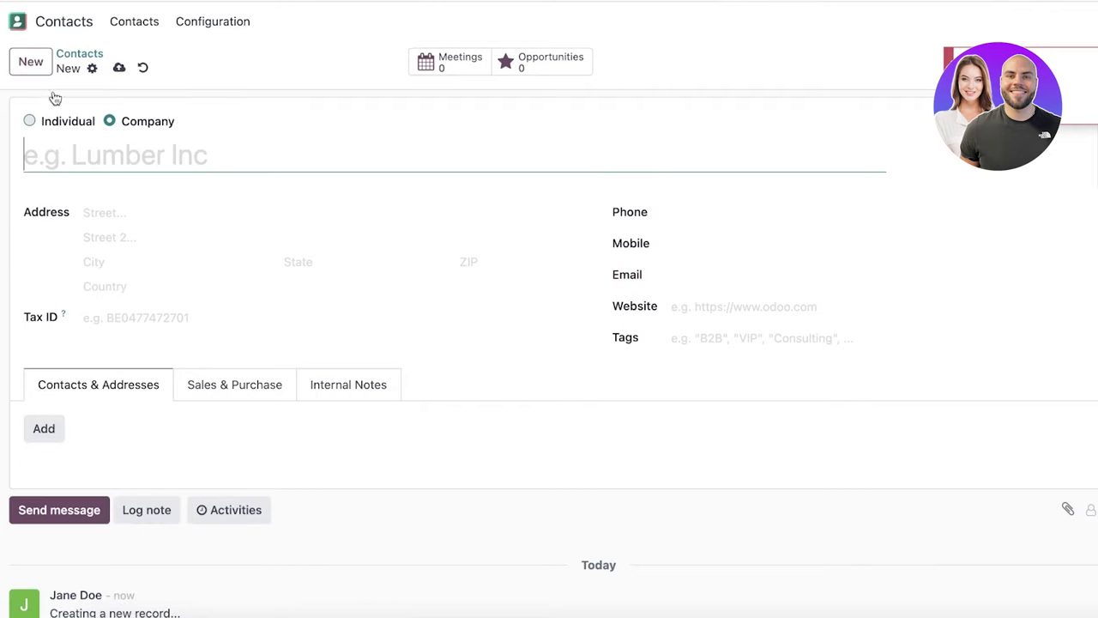
Switch to Discuss and look at the inbox.
click(18, 21)
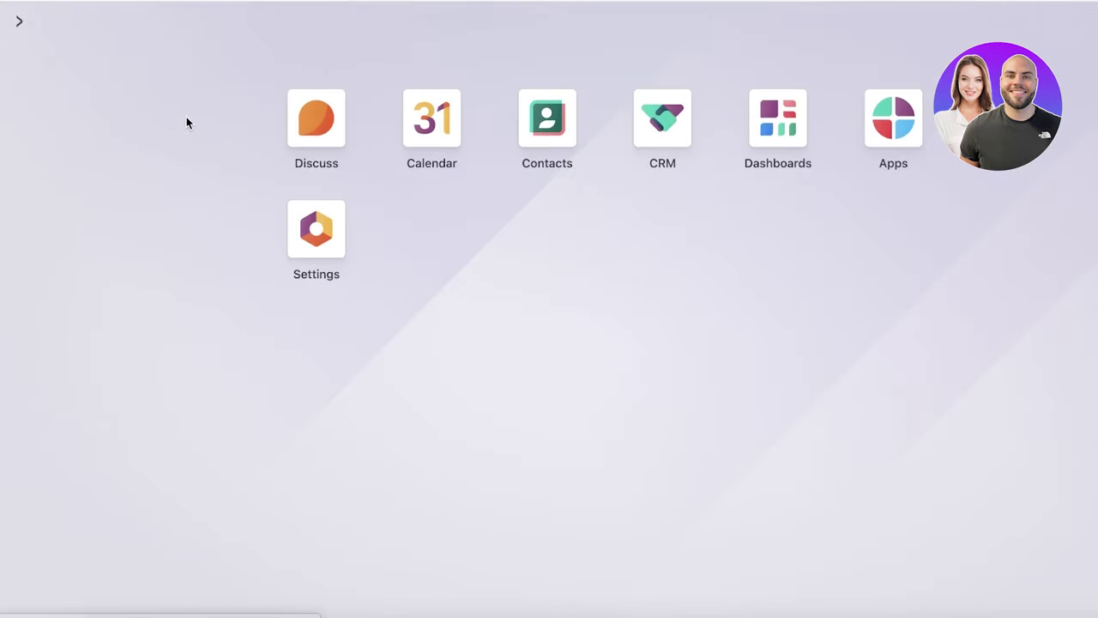
click(310, 124)
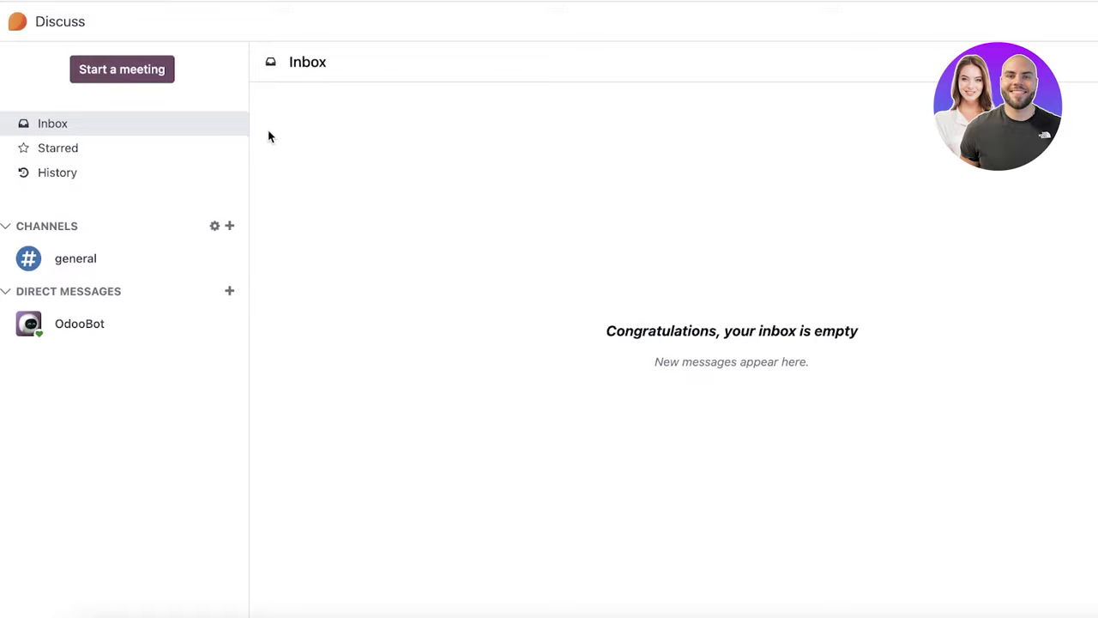
click(1095, 27)
click(747, 43)
Return to the CRM pipeline and bring up the user account options.
click(18, 21)
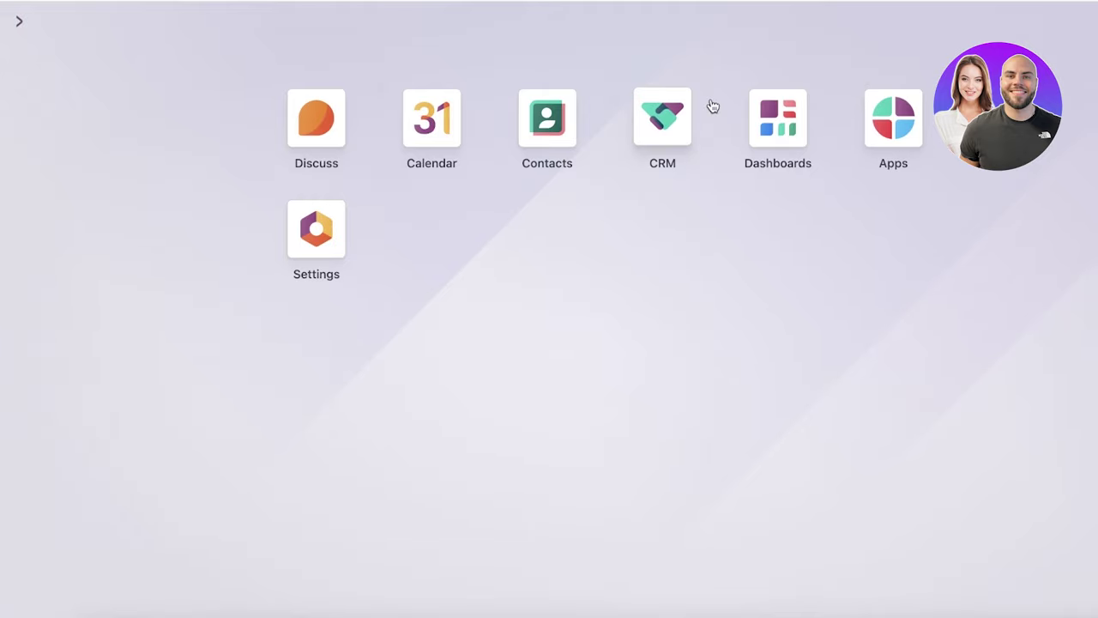
click(665, 131)
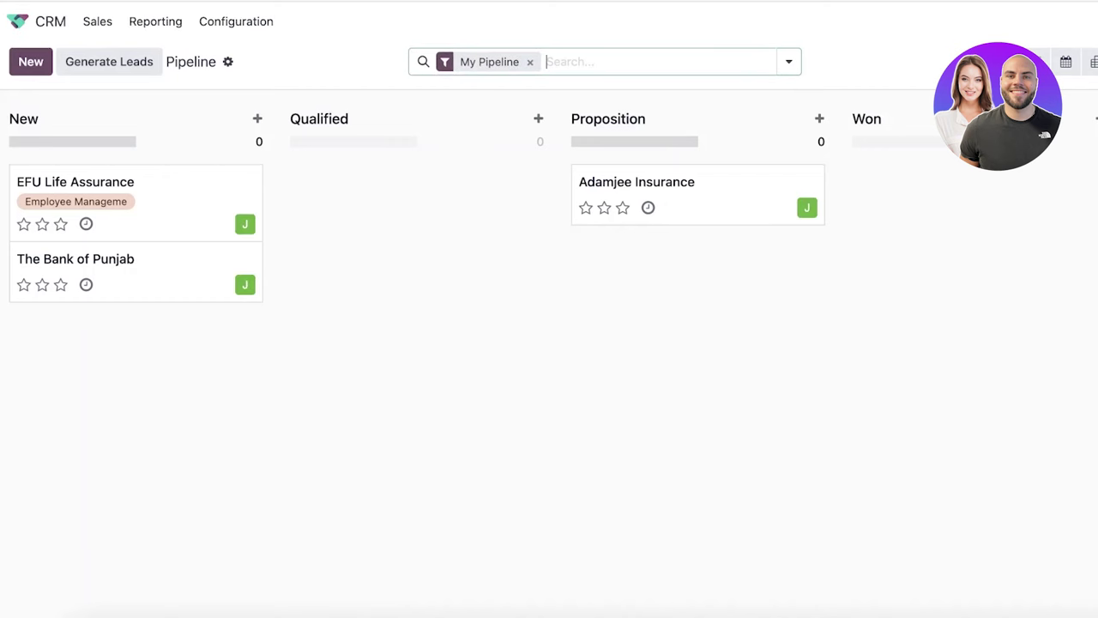
click(1094, 20)
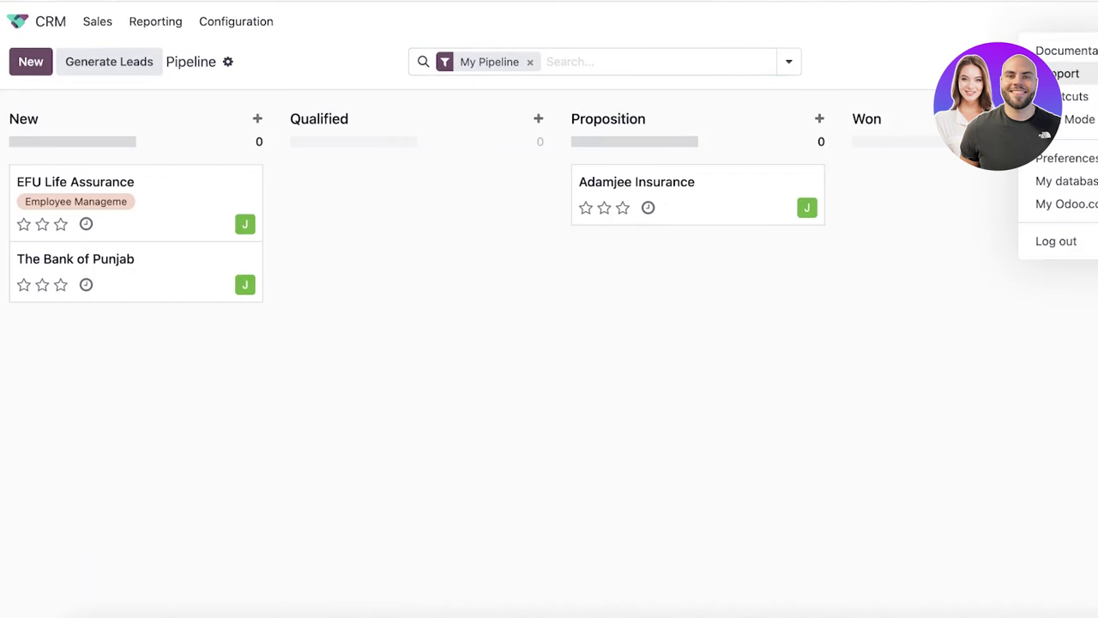
View the list of available CRM shortcut commands and close it.
click(1064, 96)
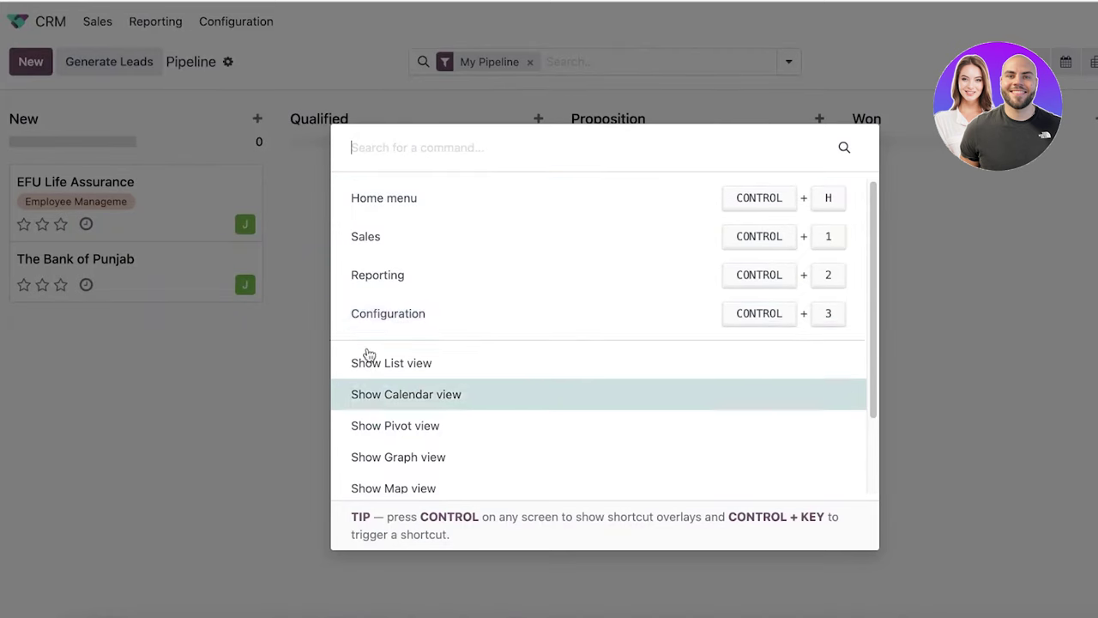
key(Escape)
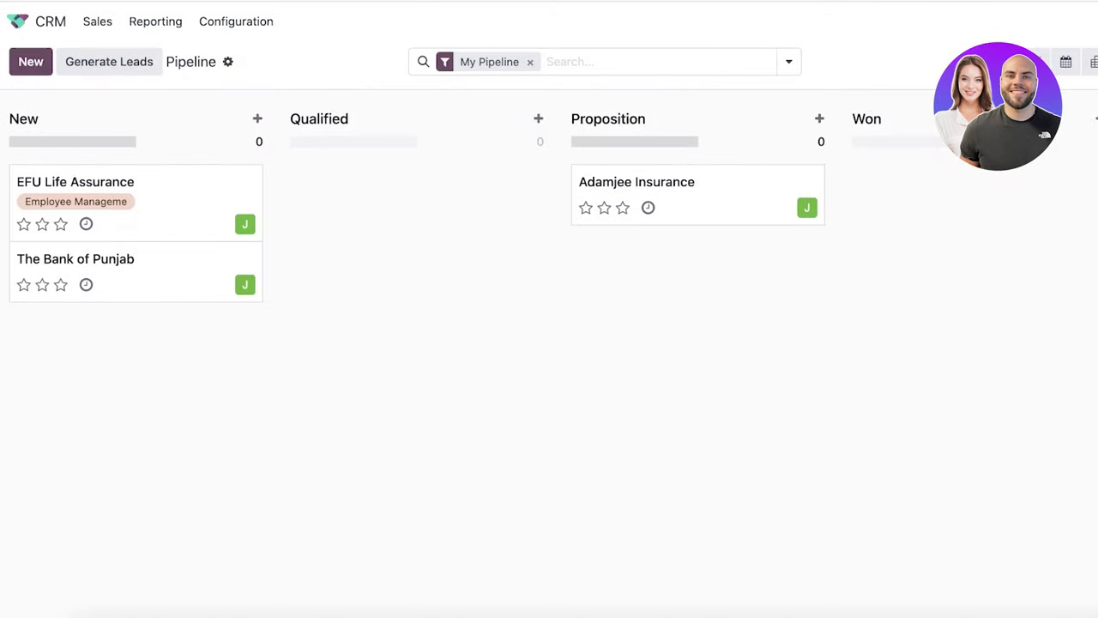
Move the Adamjee Insurance opportunity to the Won stage, check its record and return to the pipeline.
drag(649, 187, 935, 191)
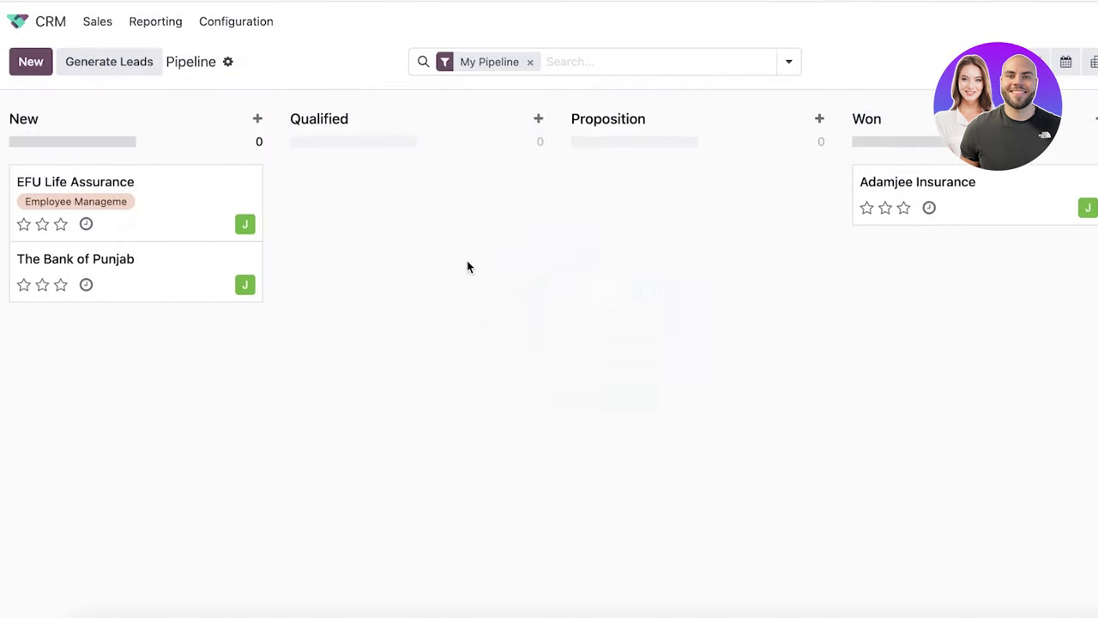
click(1000, 182)
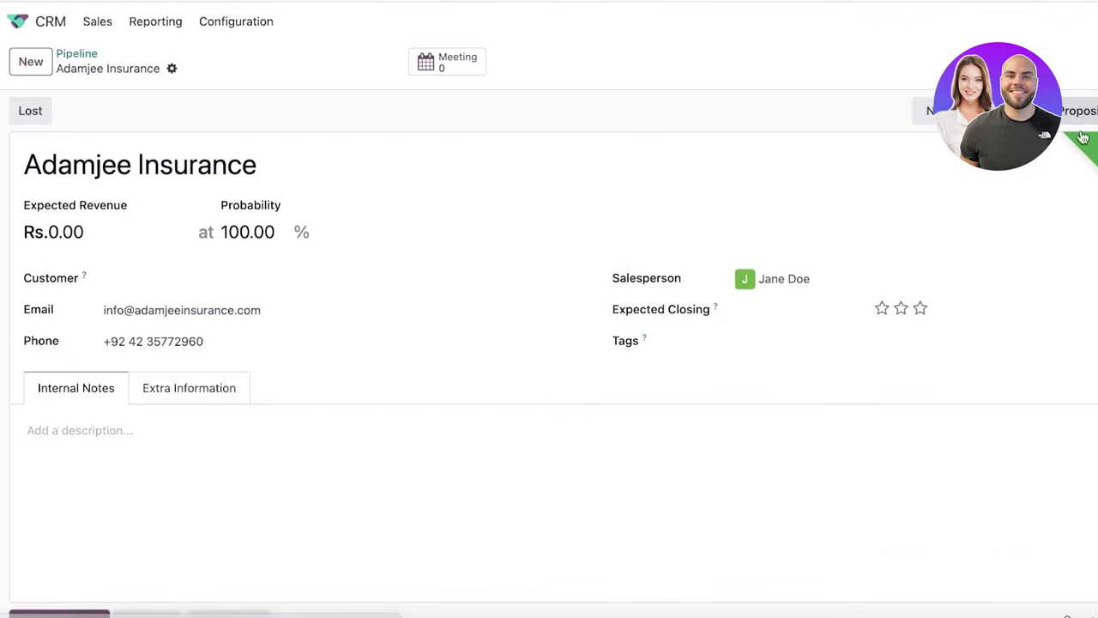
click(73, 5)
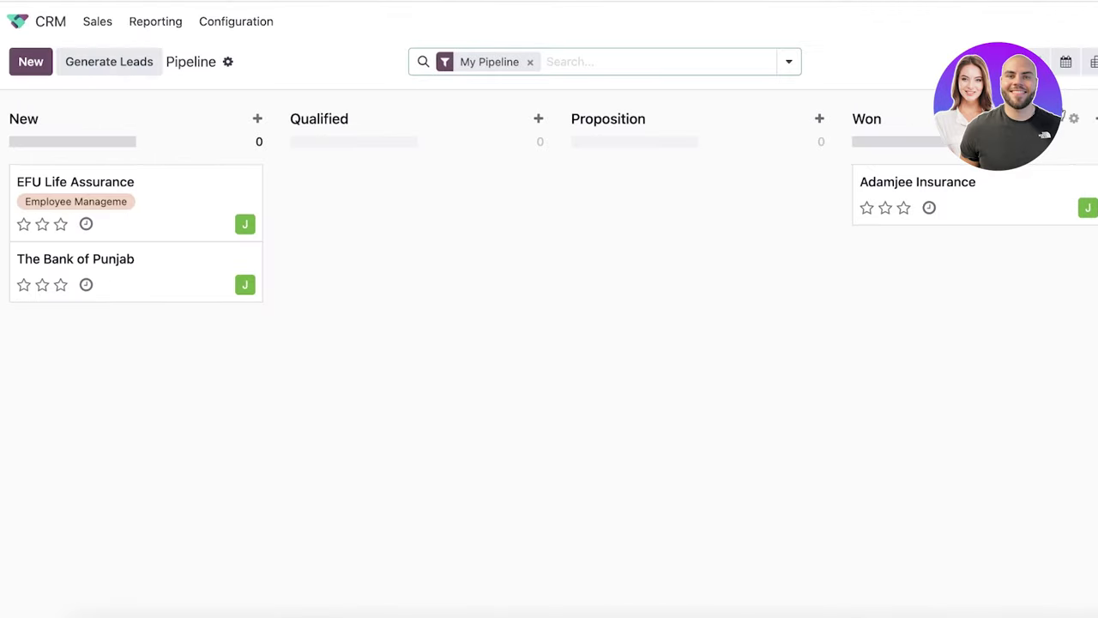
Add a new pipeline stage named Failed Deals after the Won stage.
click(1040, 118)
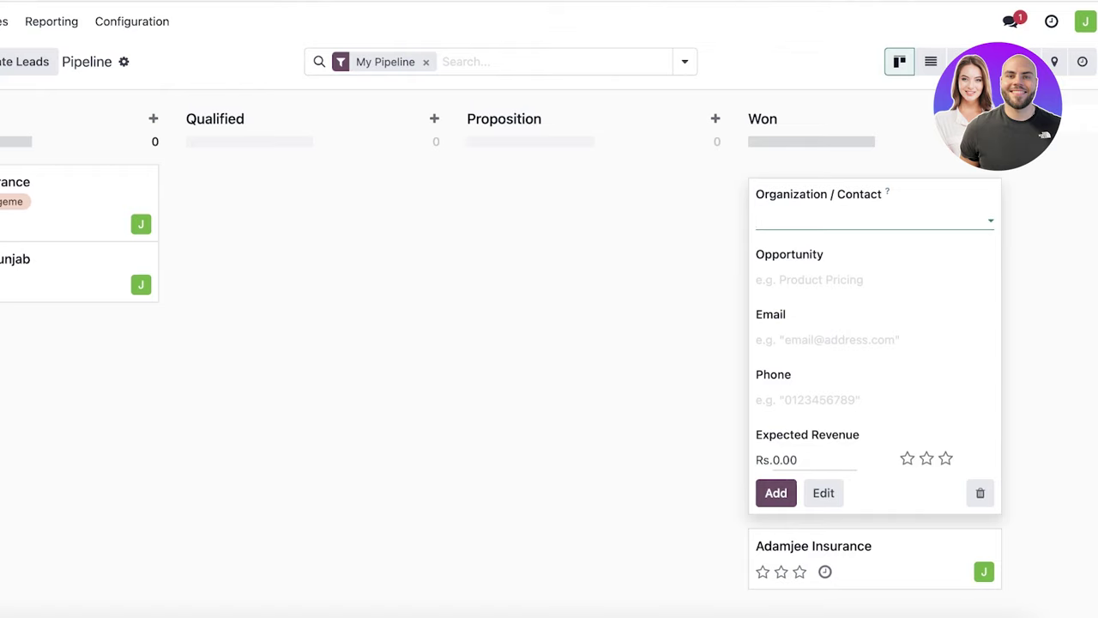
click(1051, 161)
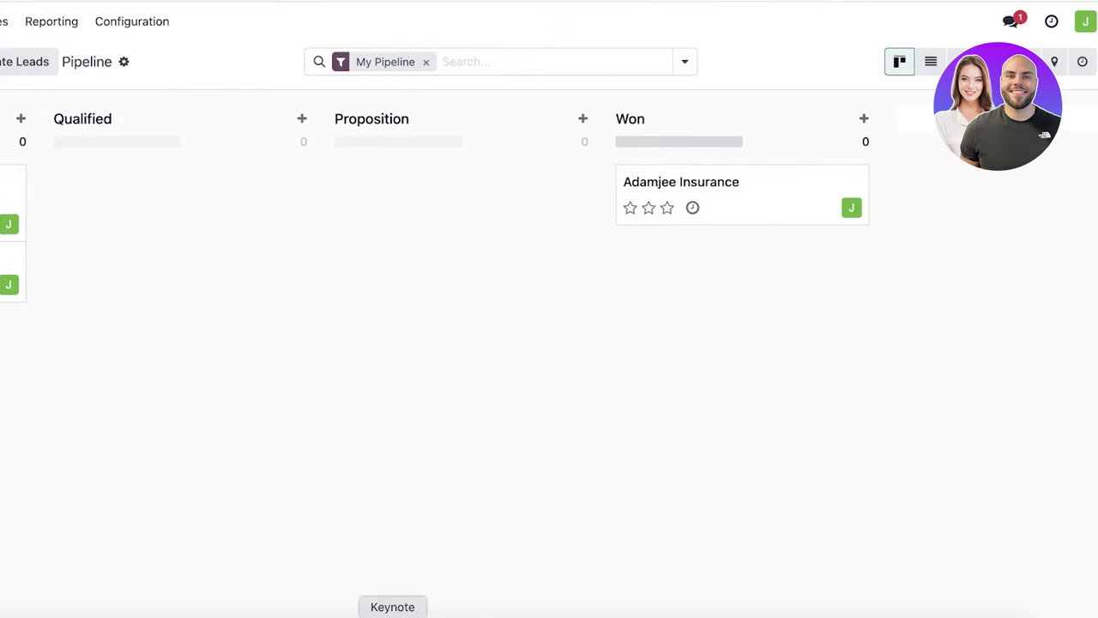
scroll(586, 611, right, 2)
click(901, 120)
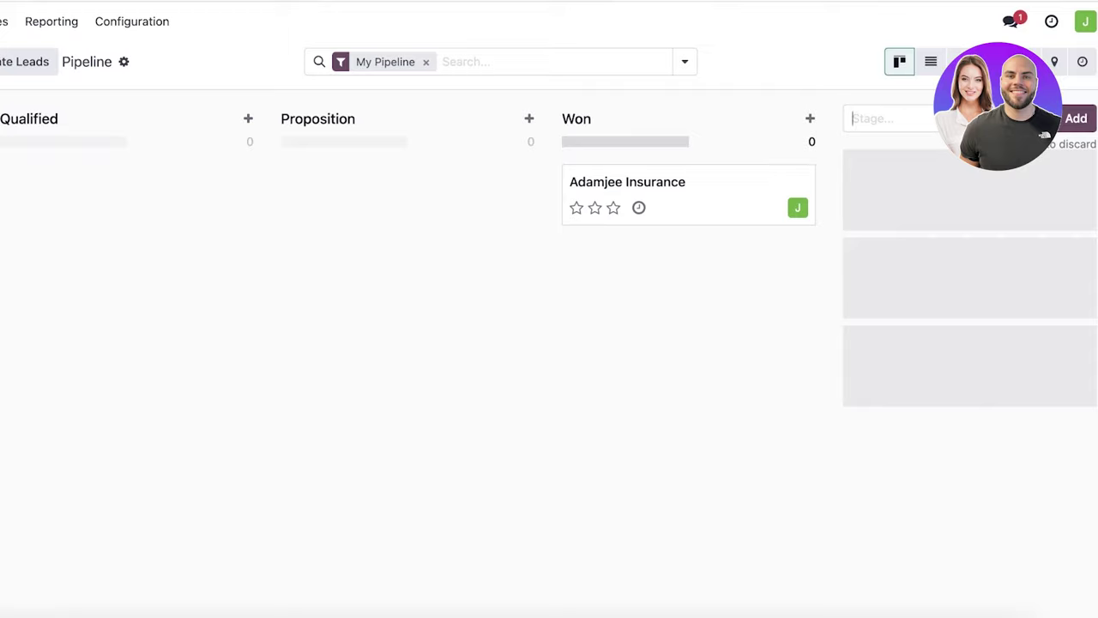
text(Failed Deals)
key(Return)
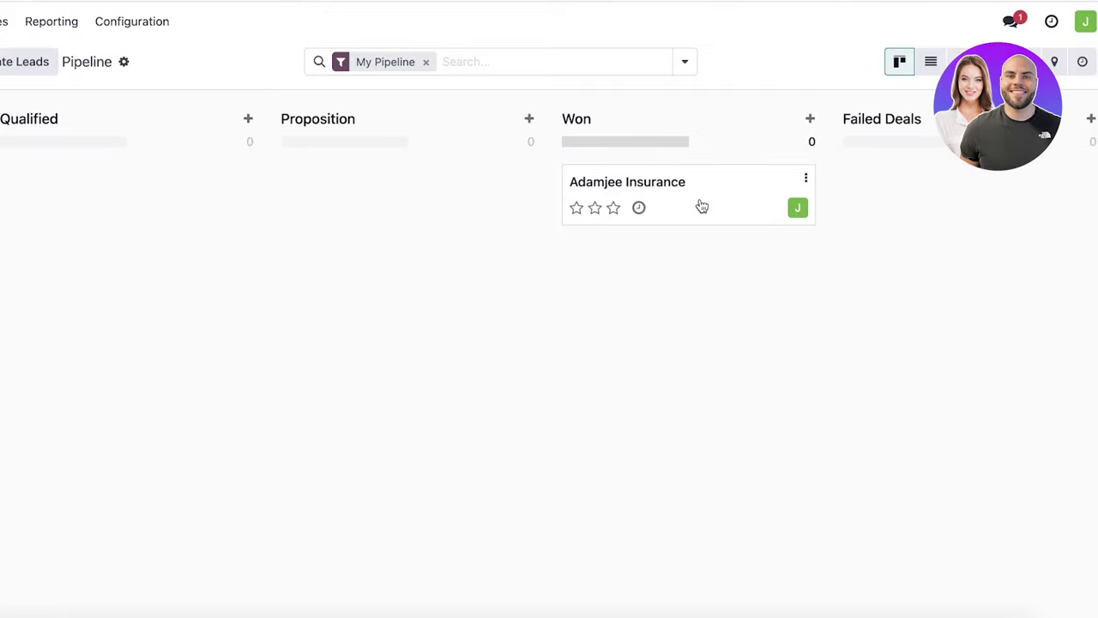
Rate the Adamjee Insurance opportunity two stars and open its record.
scroll(299, 592, left, 3)
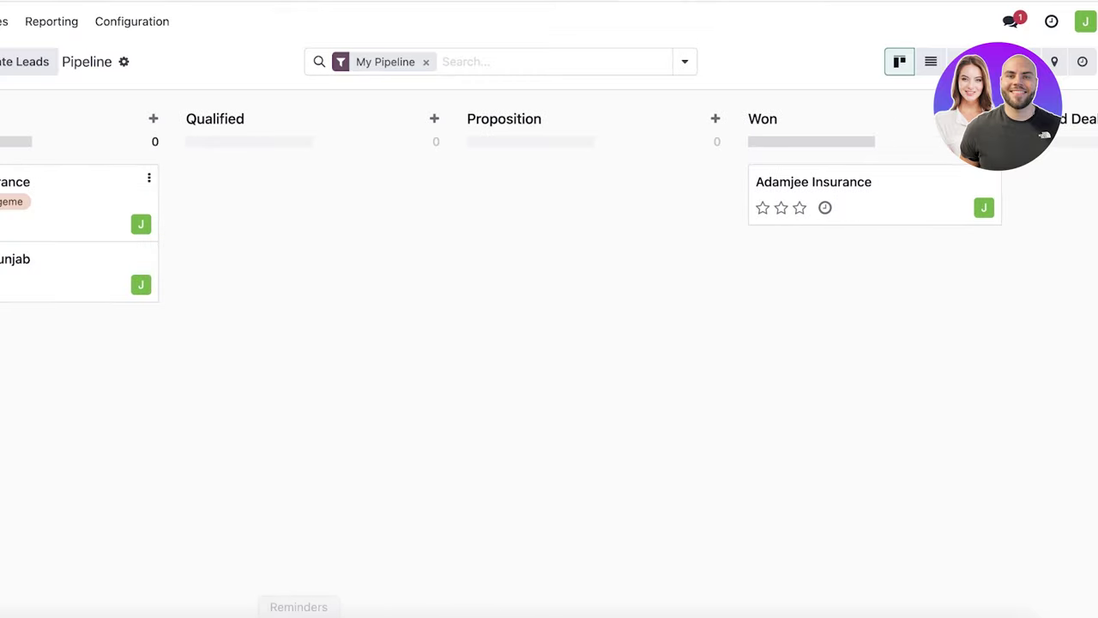
click(790, 195)
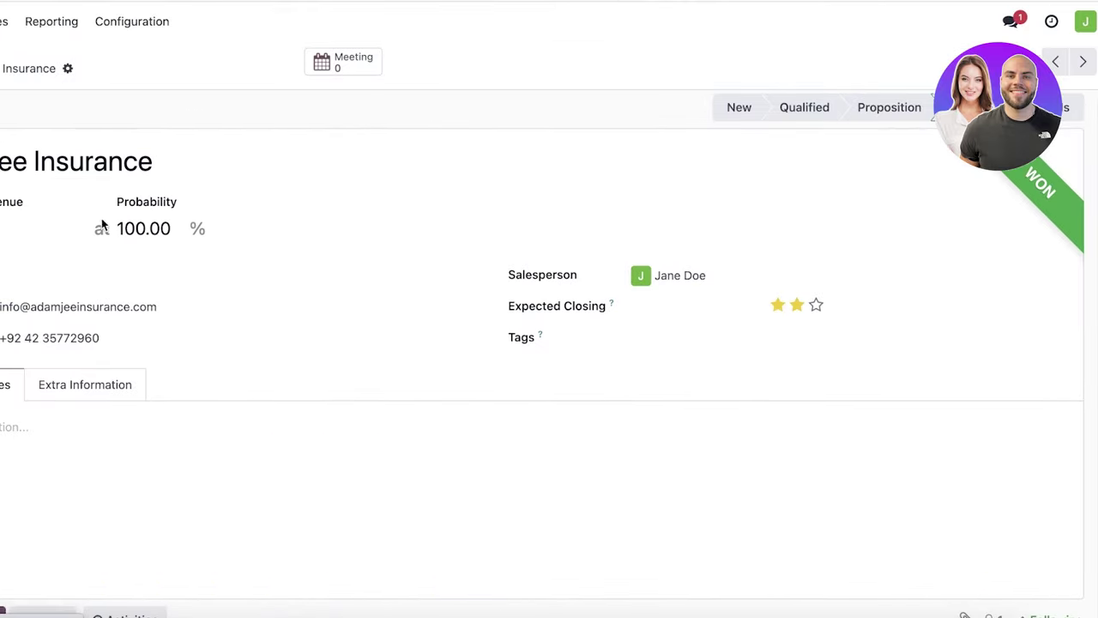
Review the stage history and company details on the Adamjee Insurance record, and return to the pipeline.
scroll(77, 305, down, 5)
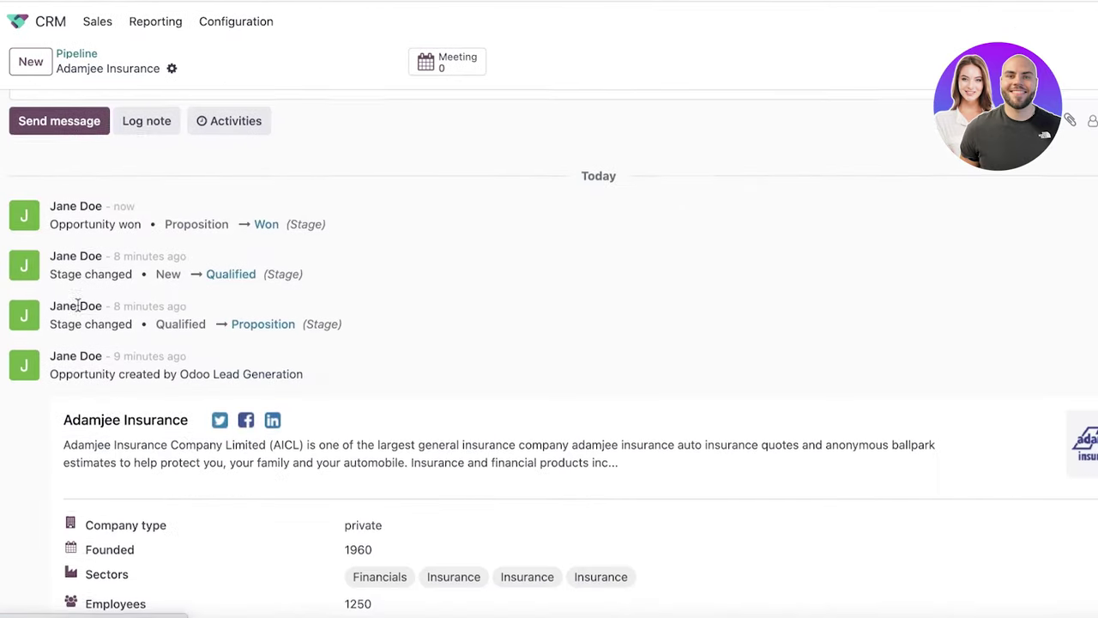
scroll(272, 169, down, 5)
scroll(255, 196, up, 1)
scroll(252, 194, down, 1)
scroll(249, 197, up, 6)
scroll(239, 194, up, 5)
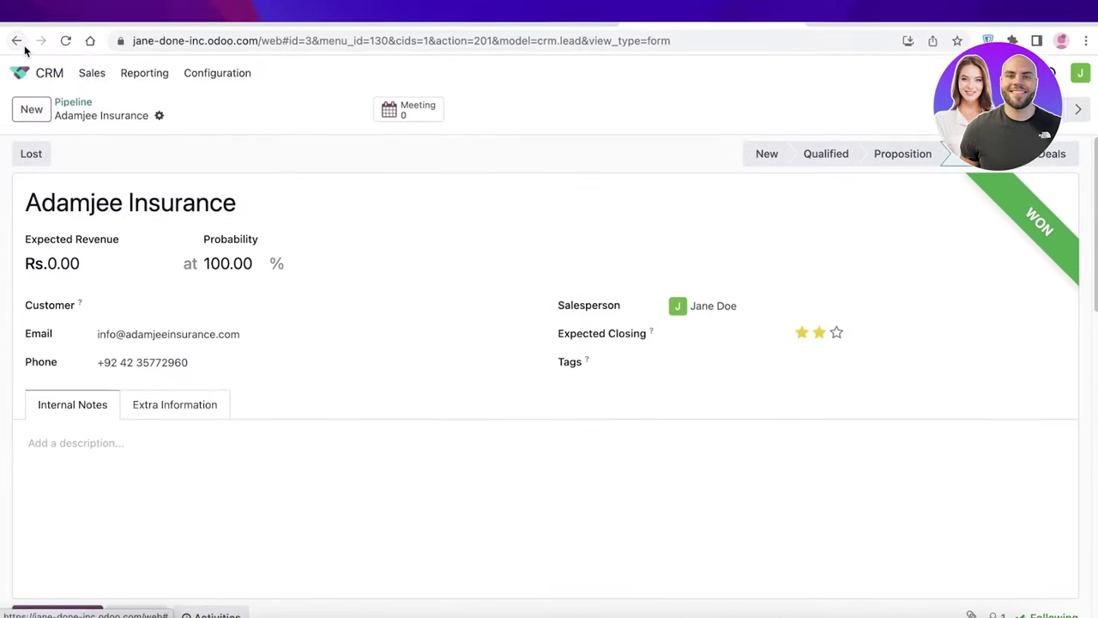
click(17, 43)
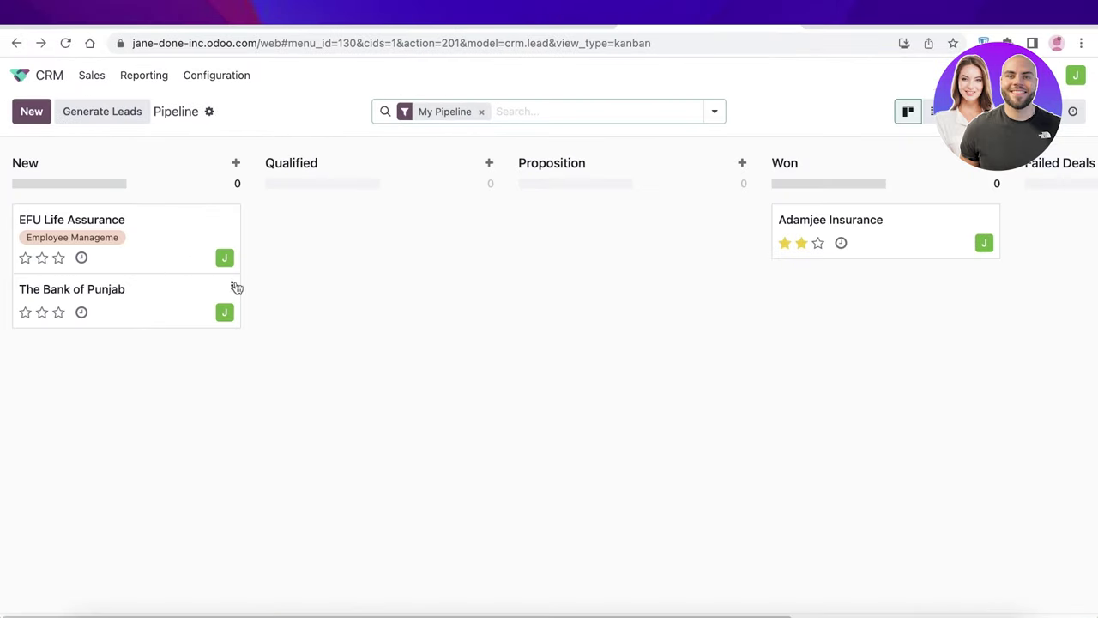